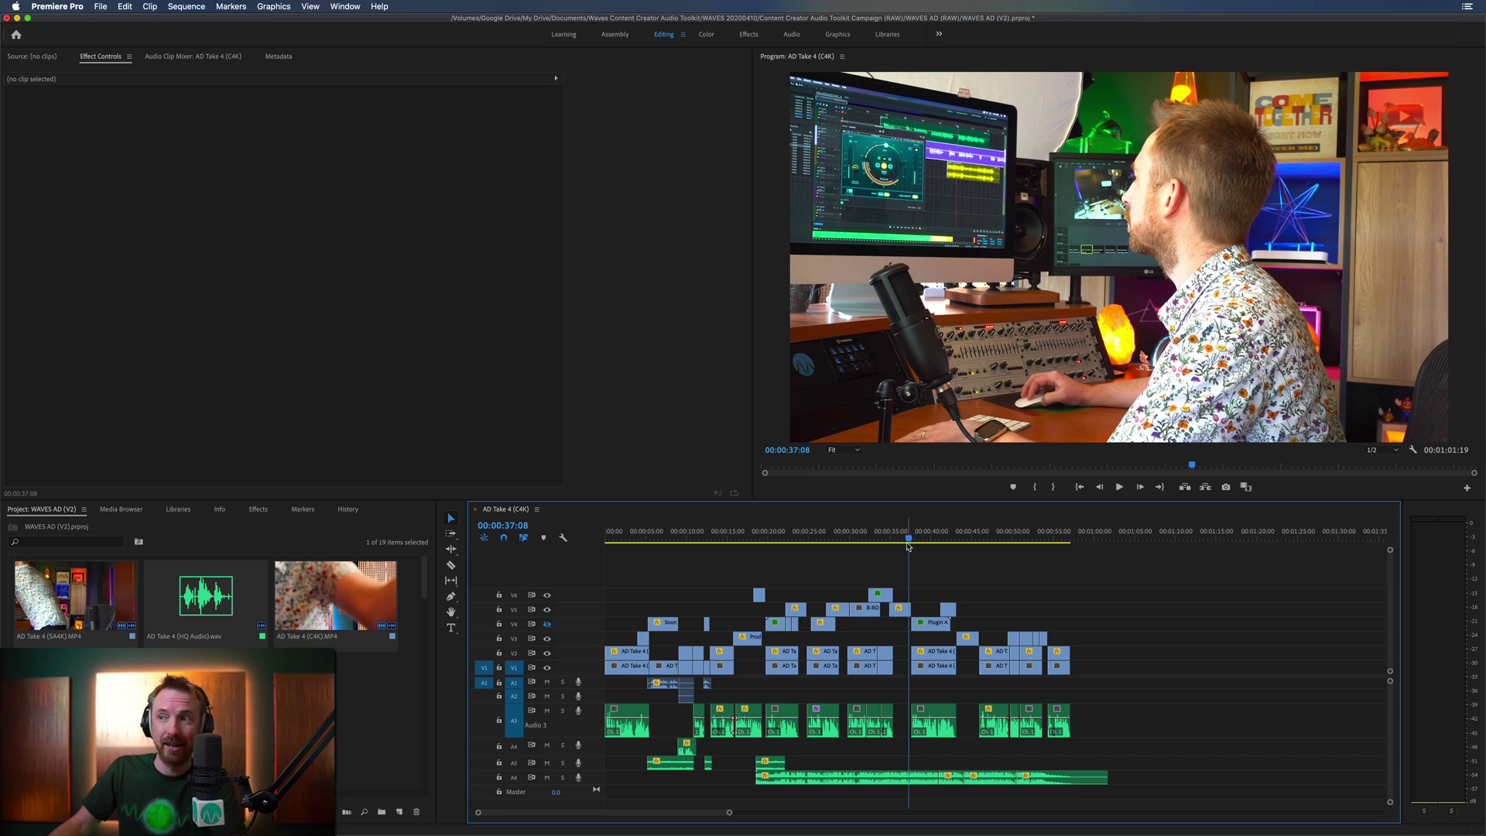
# Zoom into the timeline and play back the sequence to check the audio
pyautogui.press('=')
pyautogui.press('=')
pyautogui.press('=')
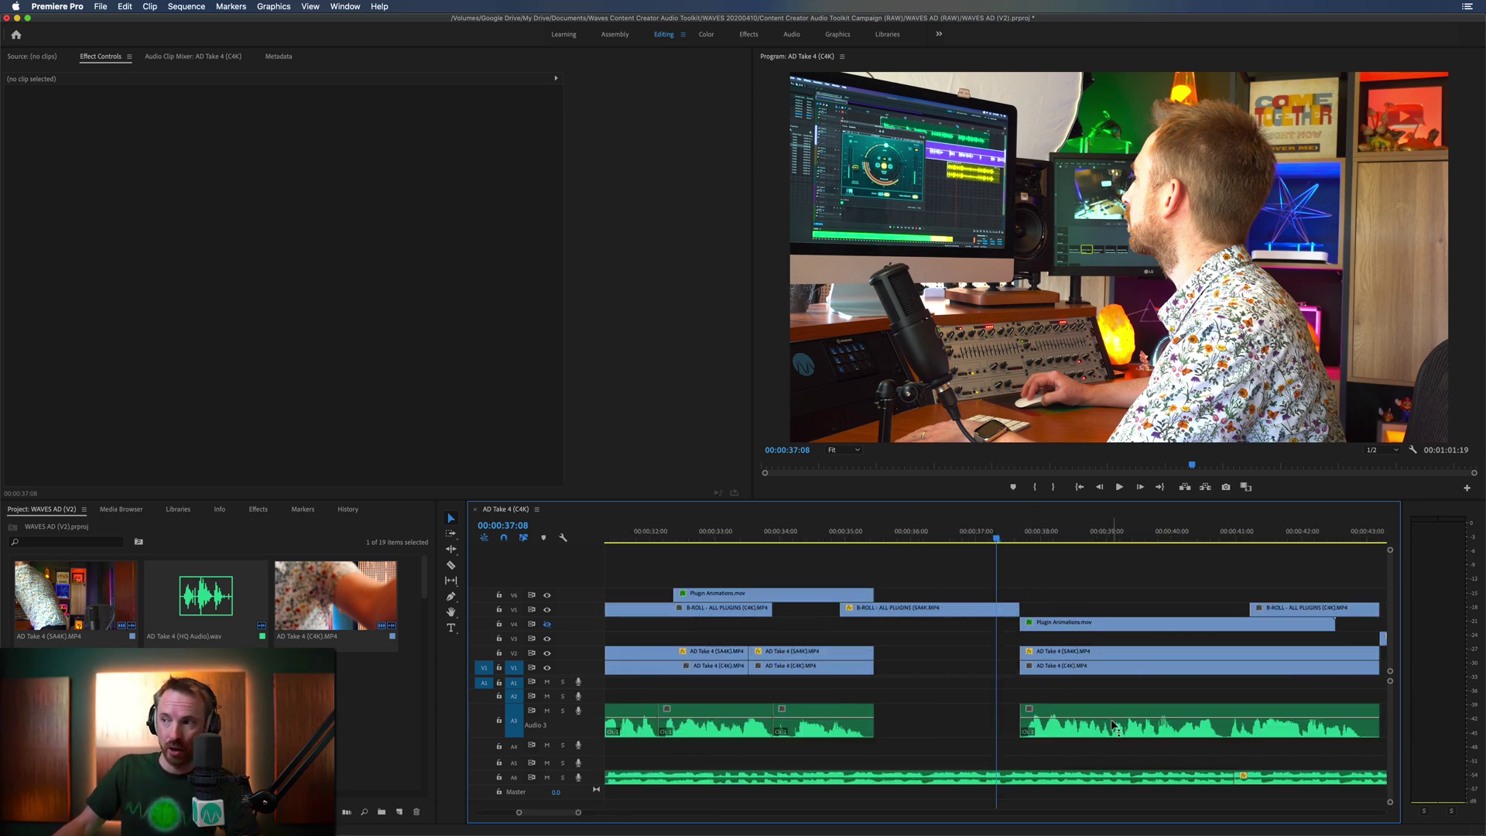
pyautogui.press('space')
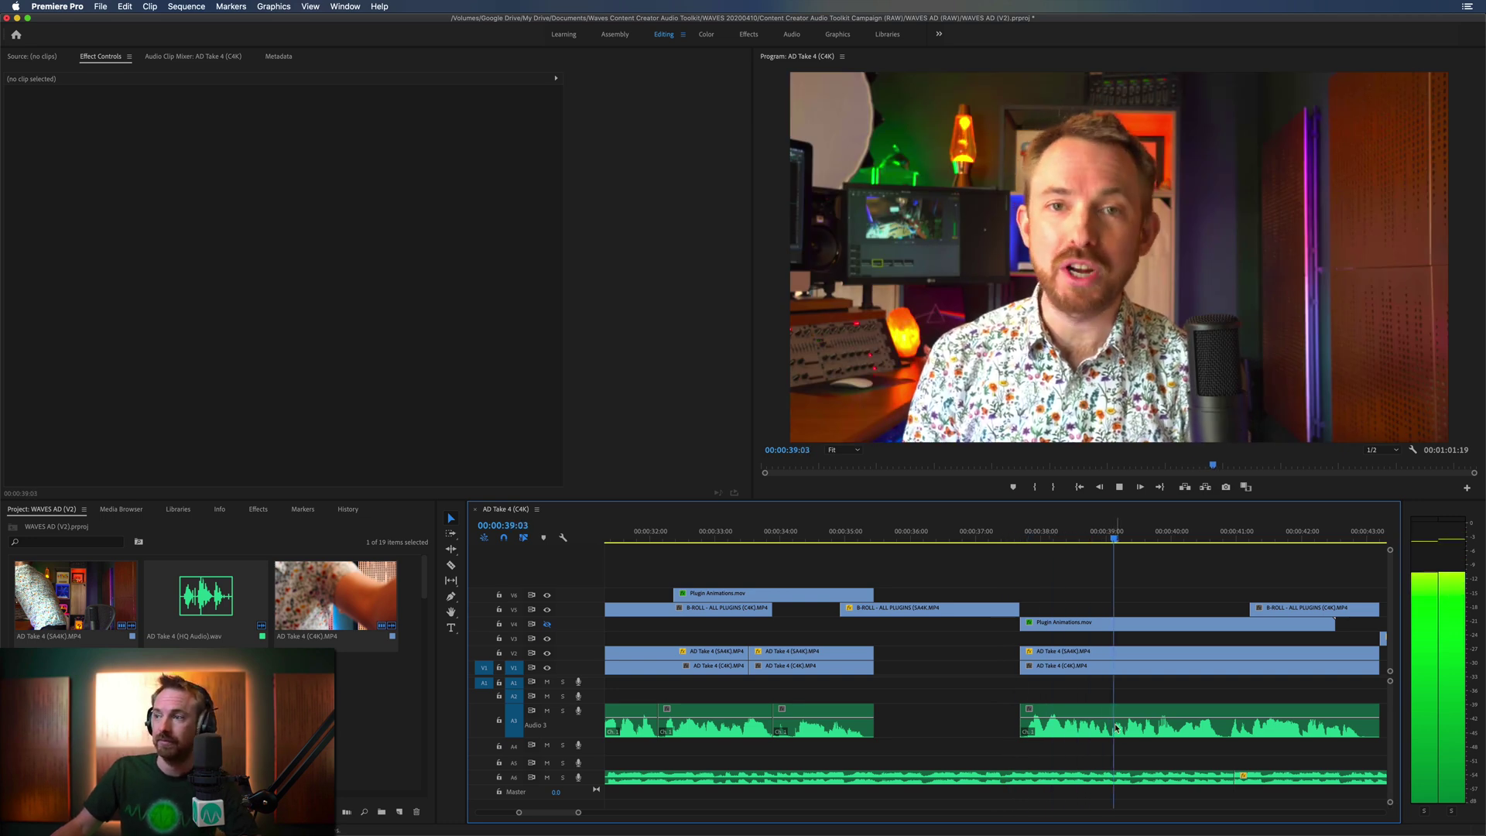
pyautogui.press('space')
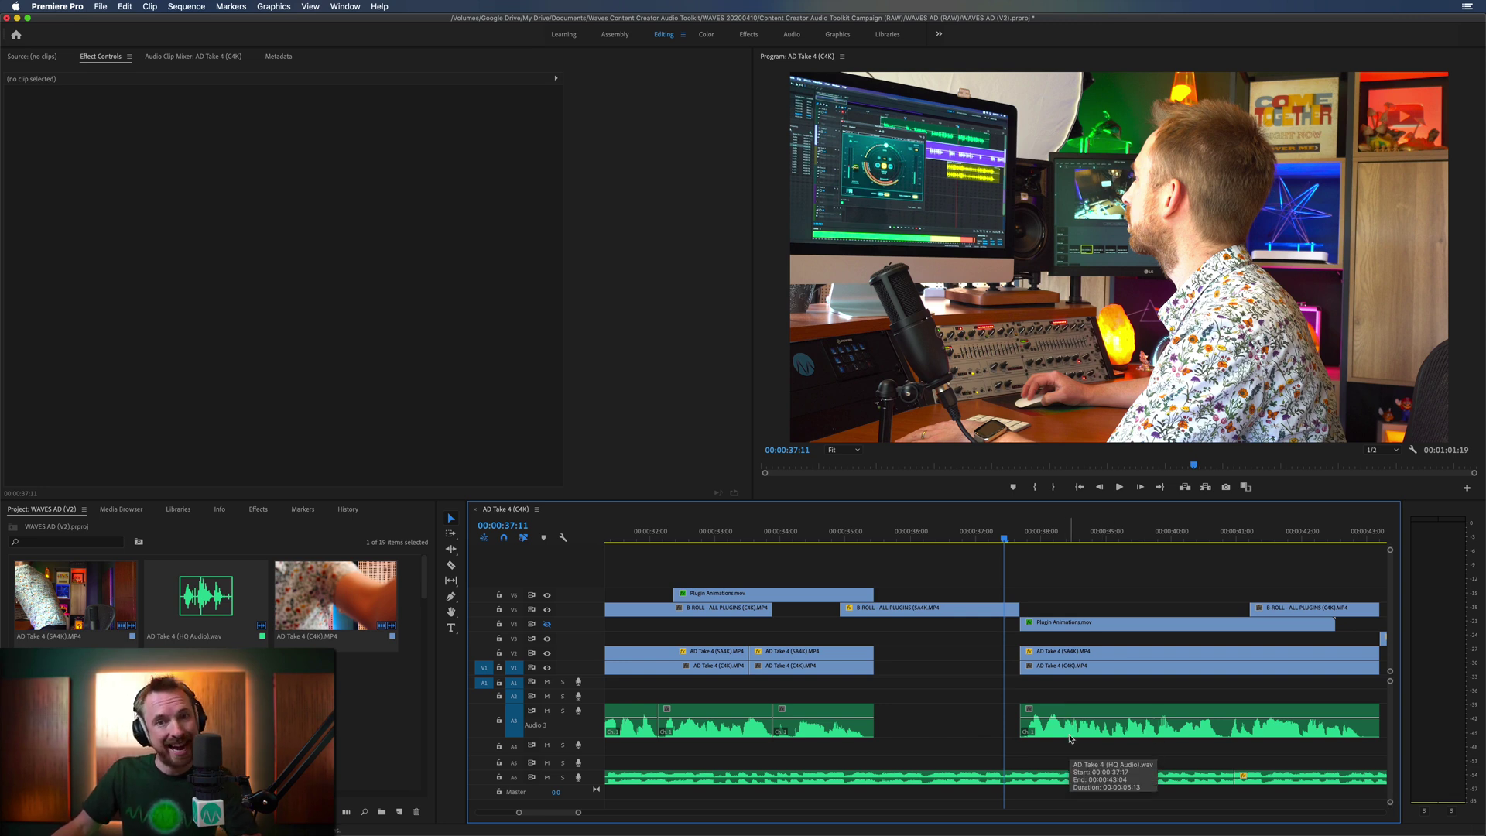
pyautogui.hscroll(3, 1070, 739)
pyautogui.hscroll(1, 1071, 739)
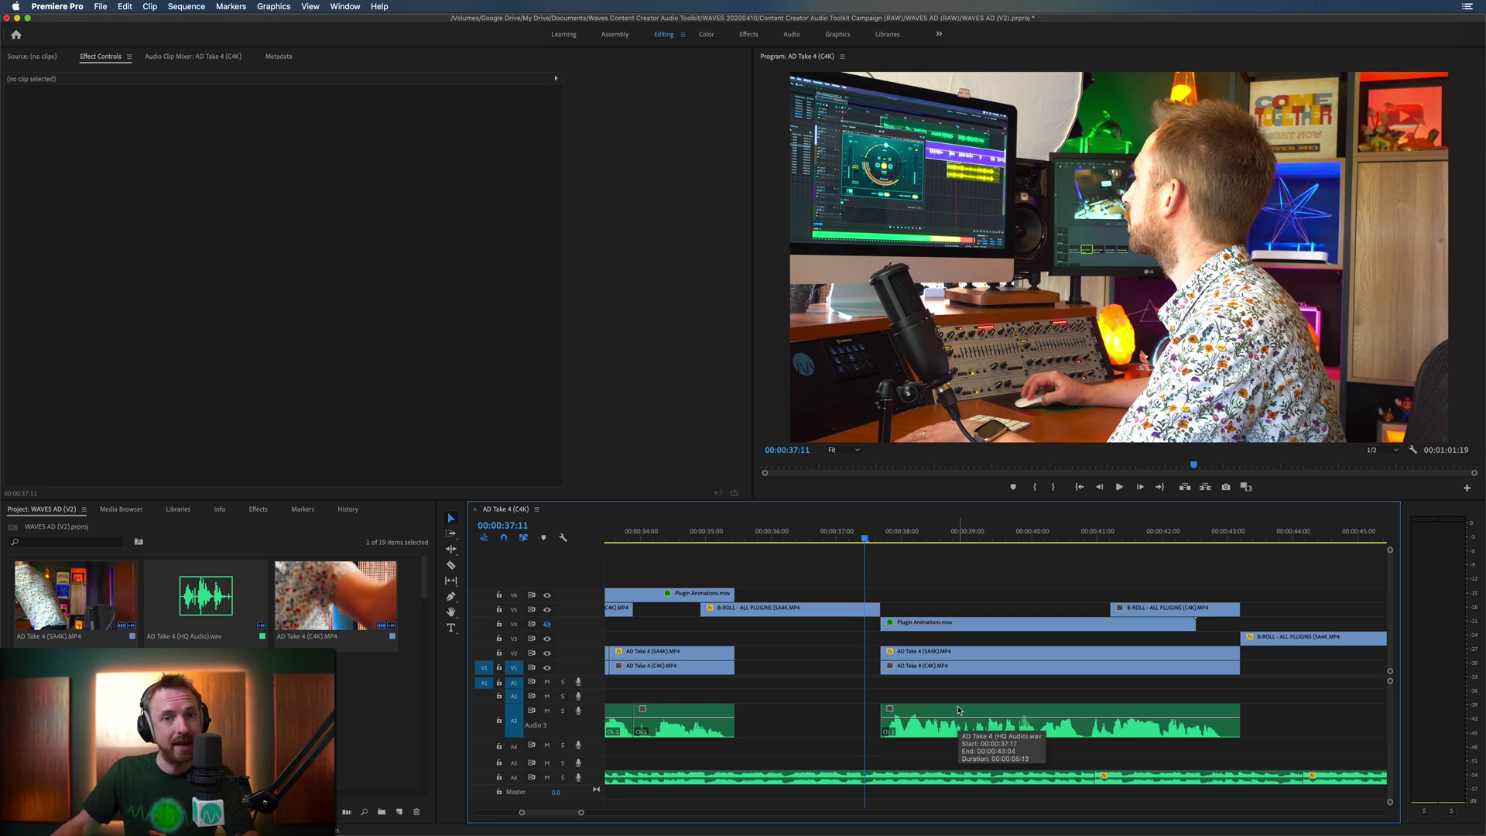
# Send the AD Take 4 (HQ Audio) clip on A3 to Audition with Edit Clip In Adobe Audition
pyautogui.click(919, 729)
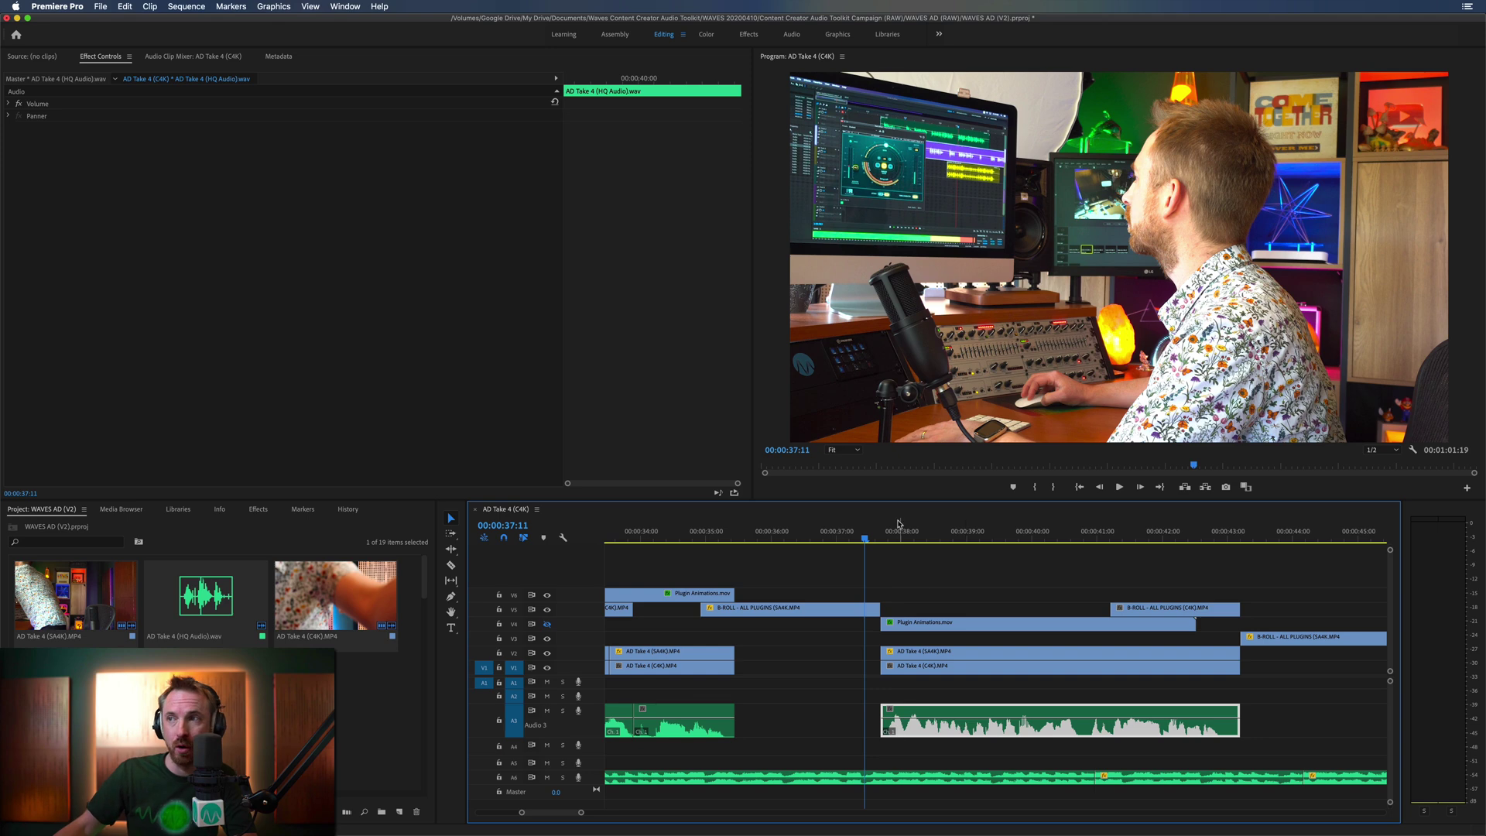
pyautogui.moveTo(898, 523); pyautogui.dragTo(867, 531)
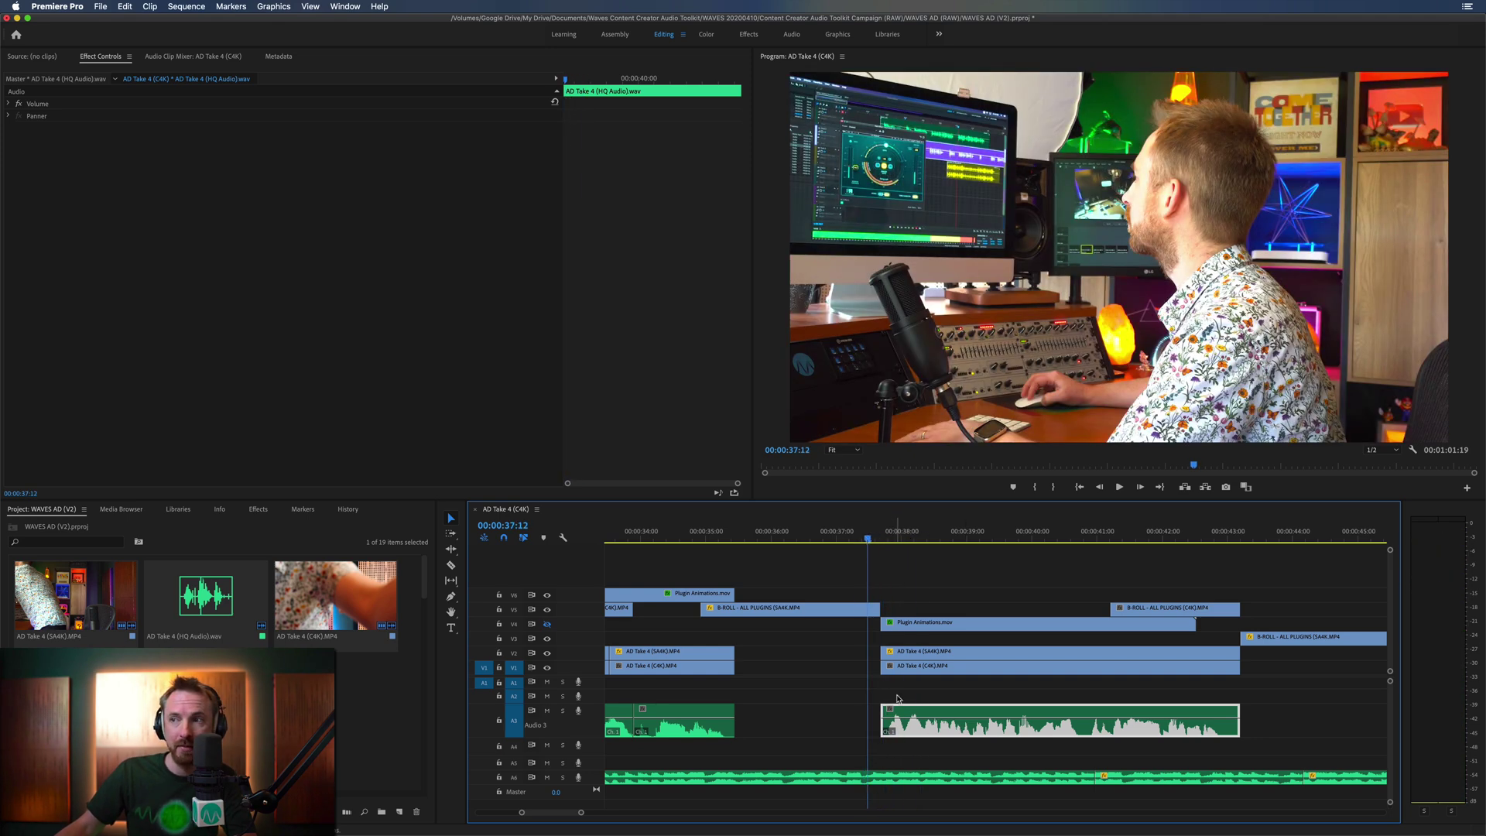
pyautogui.rightClick(907, 730)
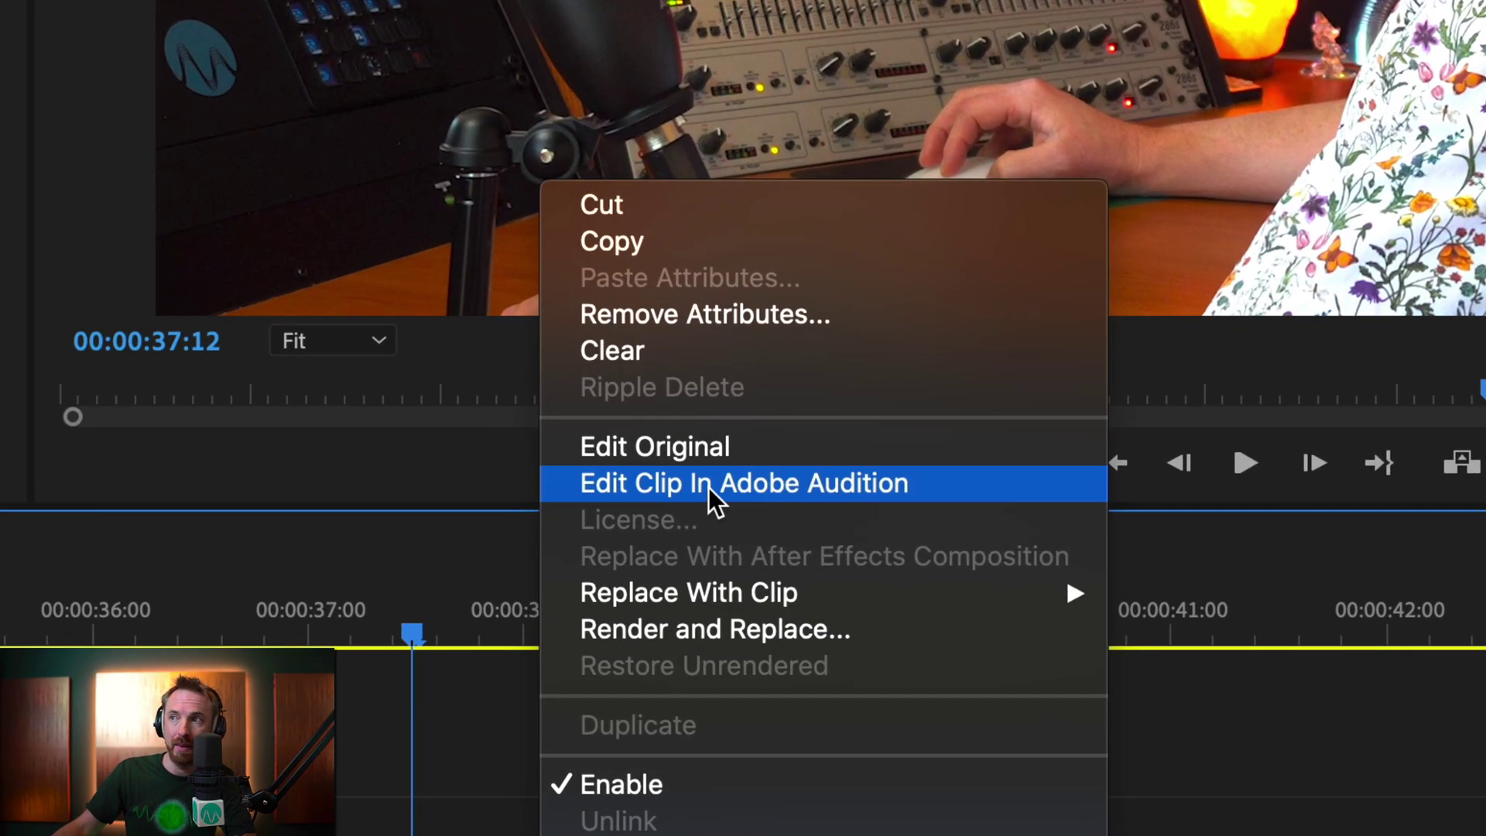
pyautogui.click(708, 486)
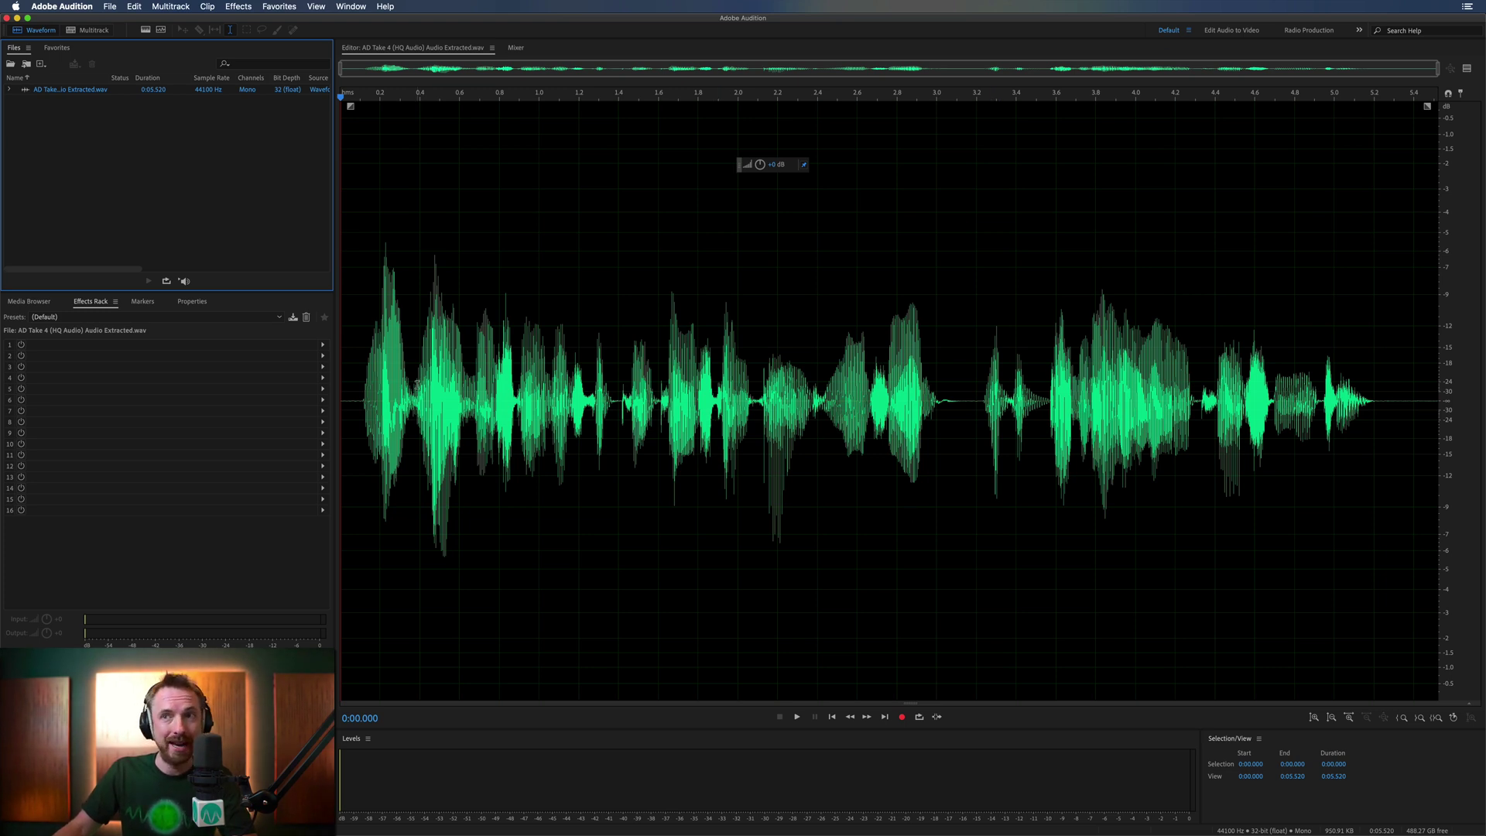
pyautogui.press('space')
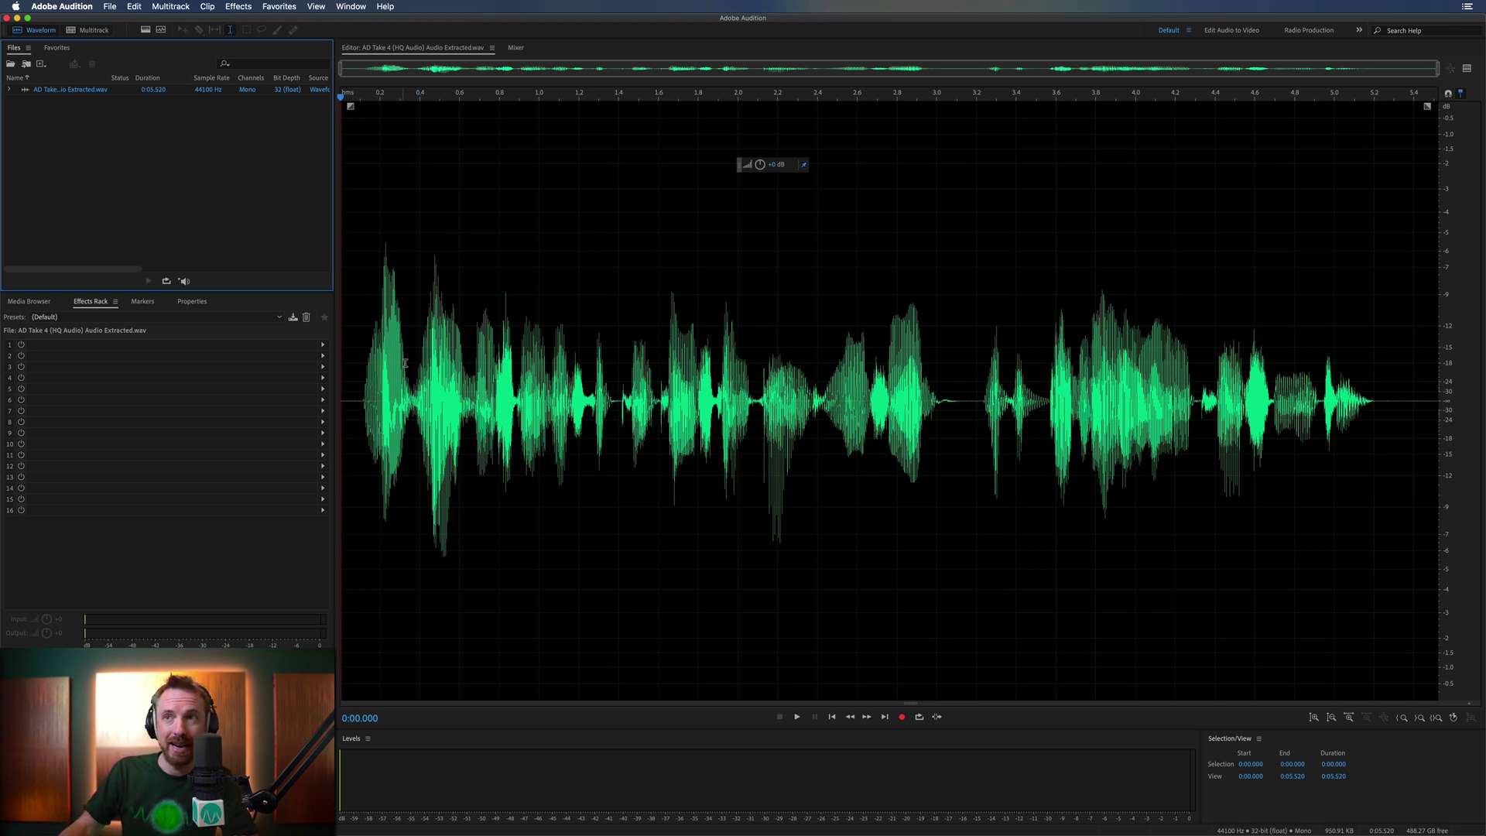
pyautogui.click(357, 365)
pyautogui.press('space')
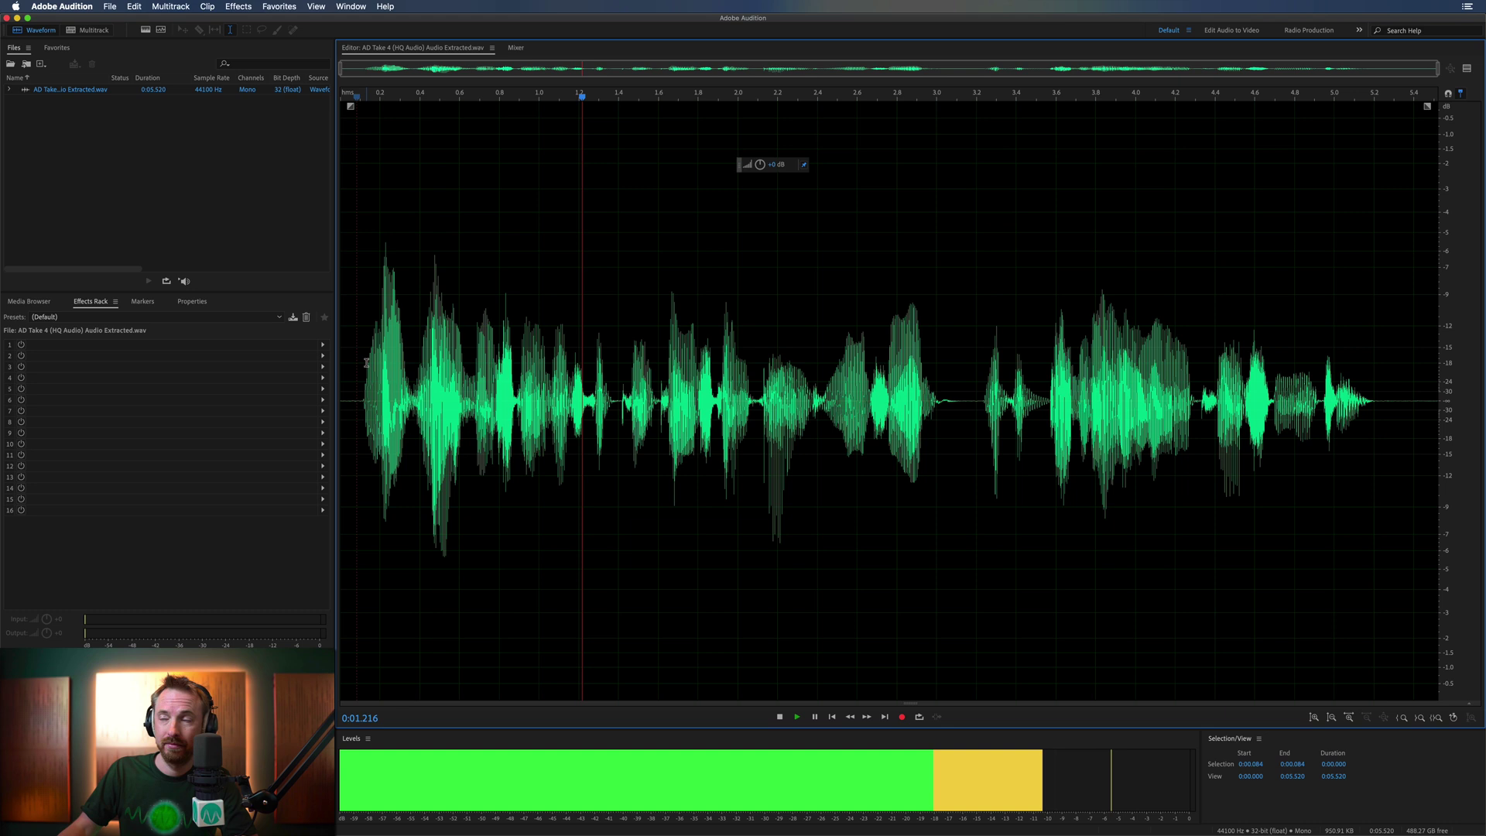
pyautogui.press('space')
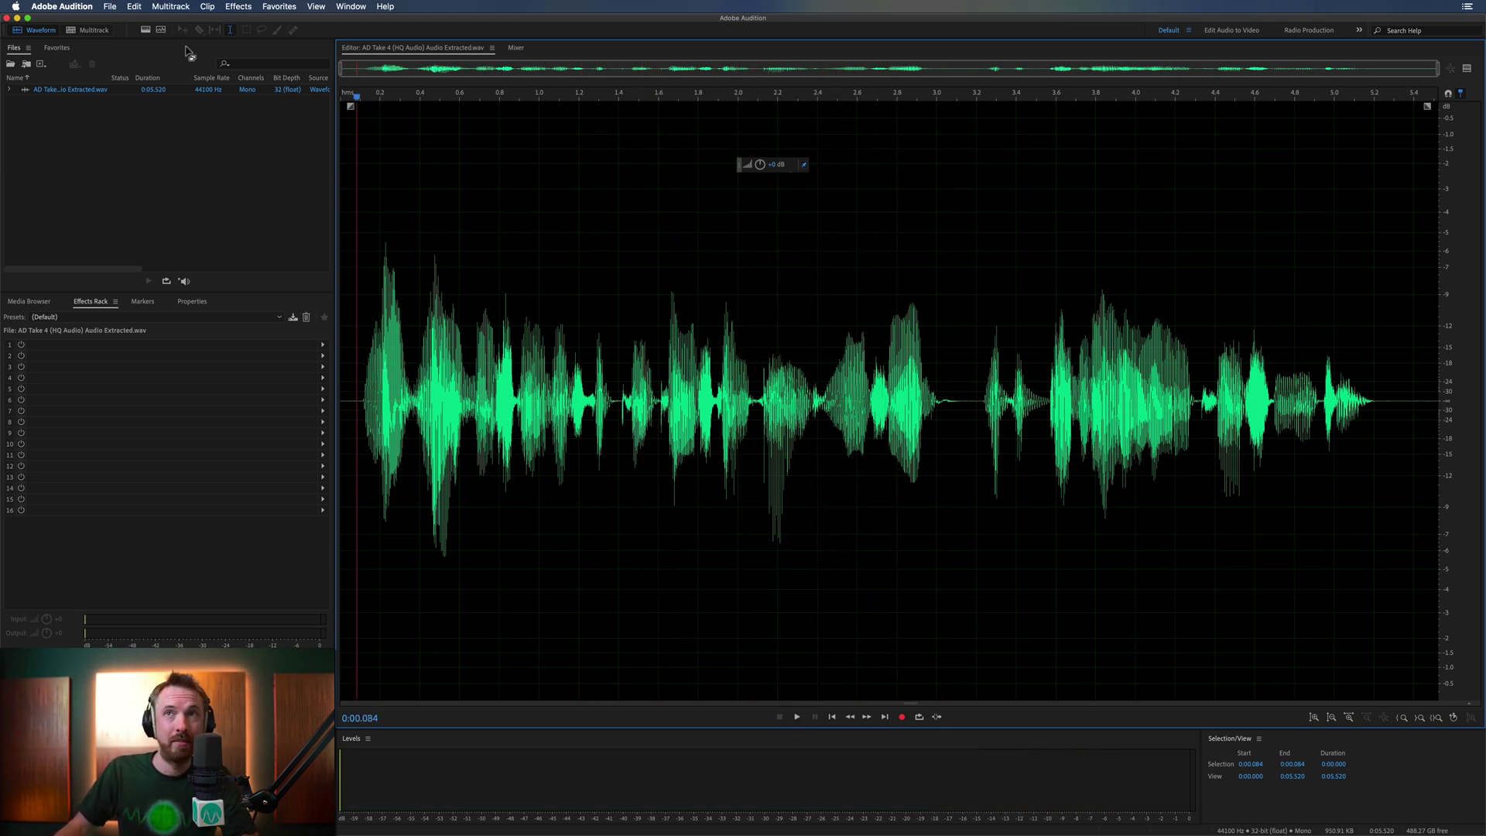
# Apply Pitch Shifter at -1 semitone (ratio 0.9439) to the whole 5.520-second voice file and play it
pyautogui.click(236, 7)
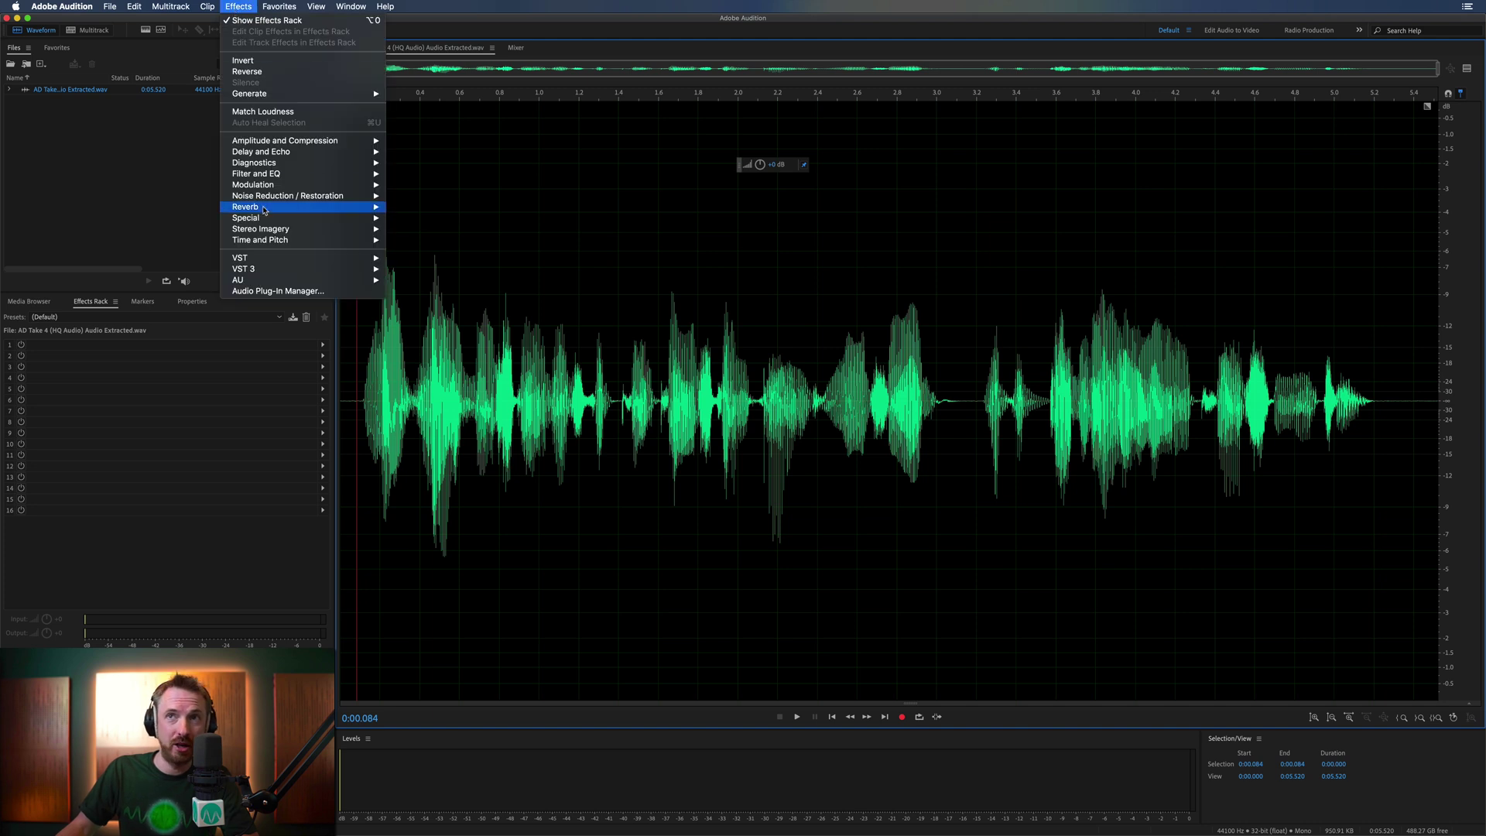
pyautogui.moveTo(380, 245)
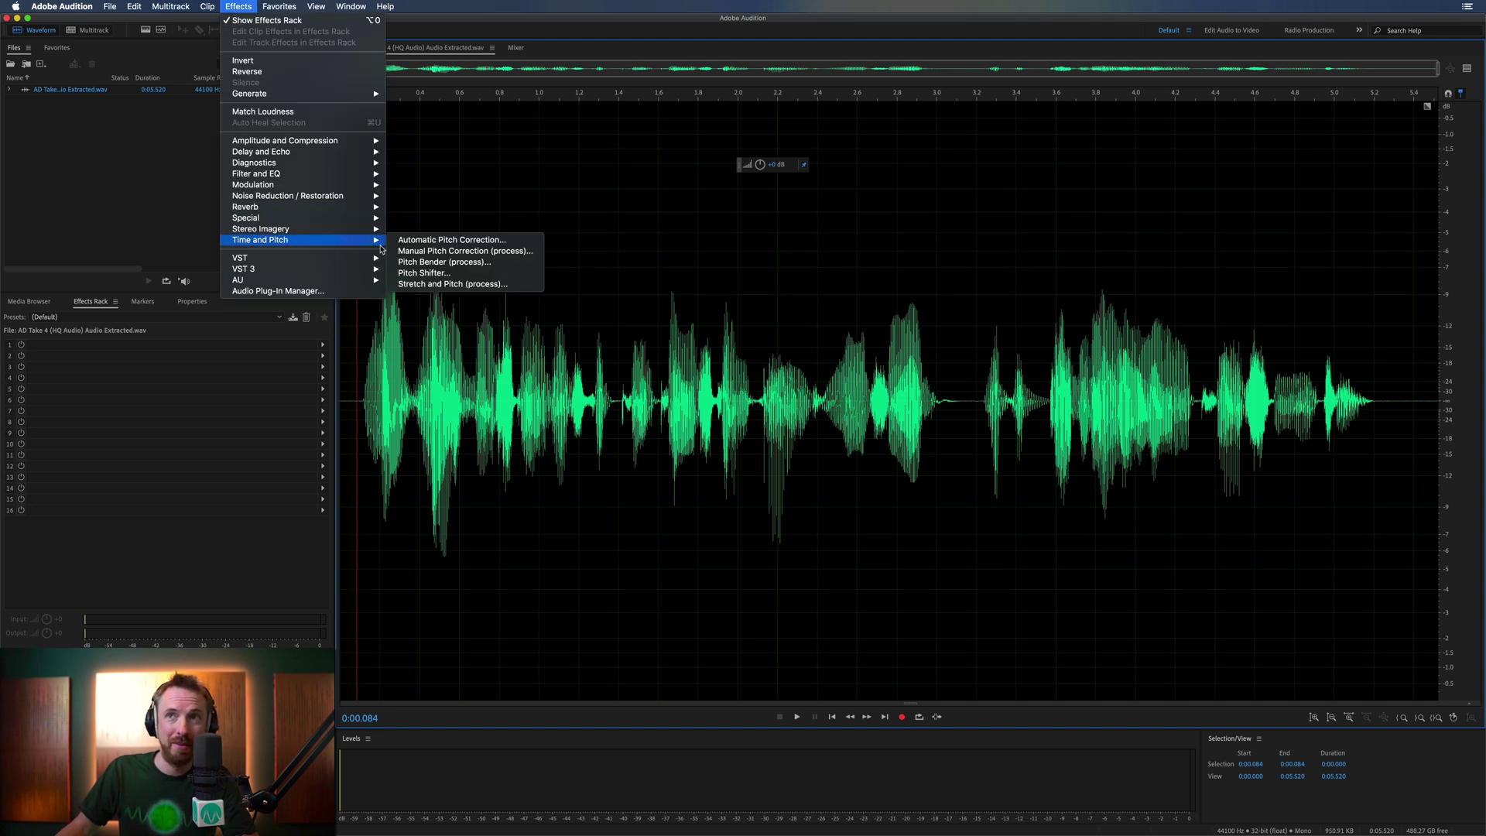
pyautogui.click(423, 273)
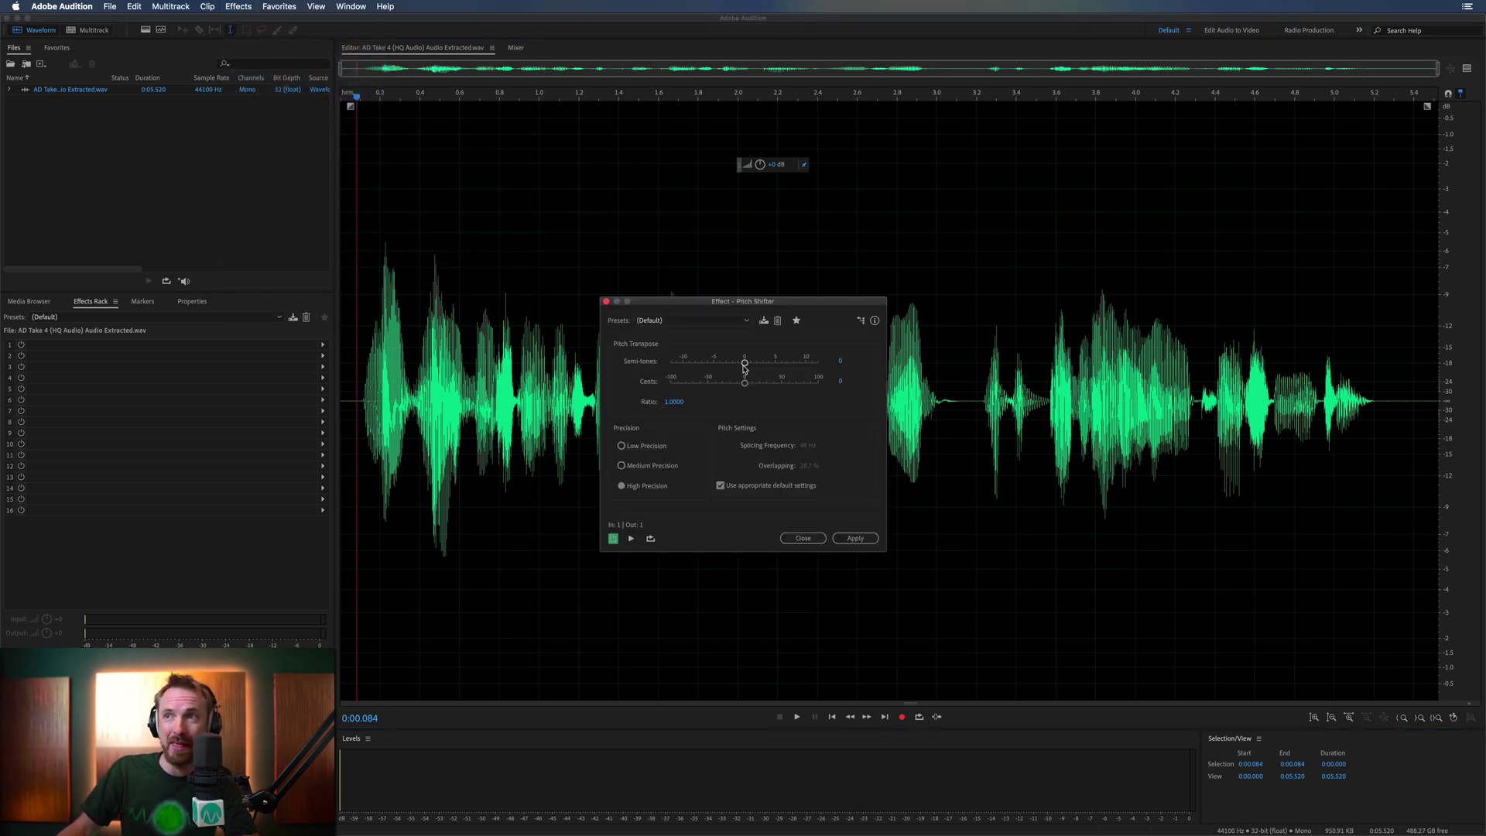
pyautogui.moveTo(745, 368); pyautogui.dragTo(745, 369)
pyautogui.press('space')
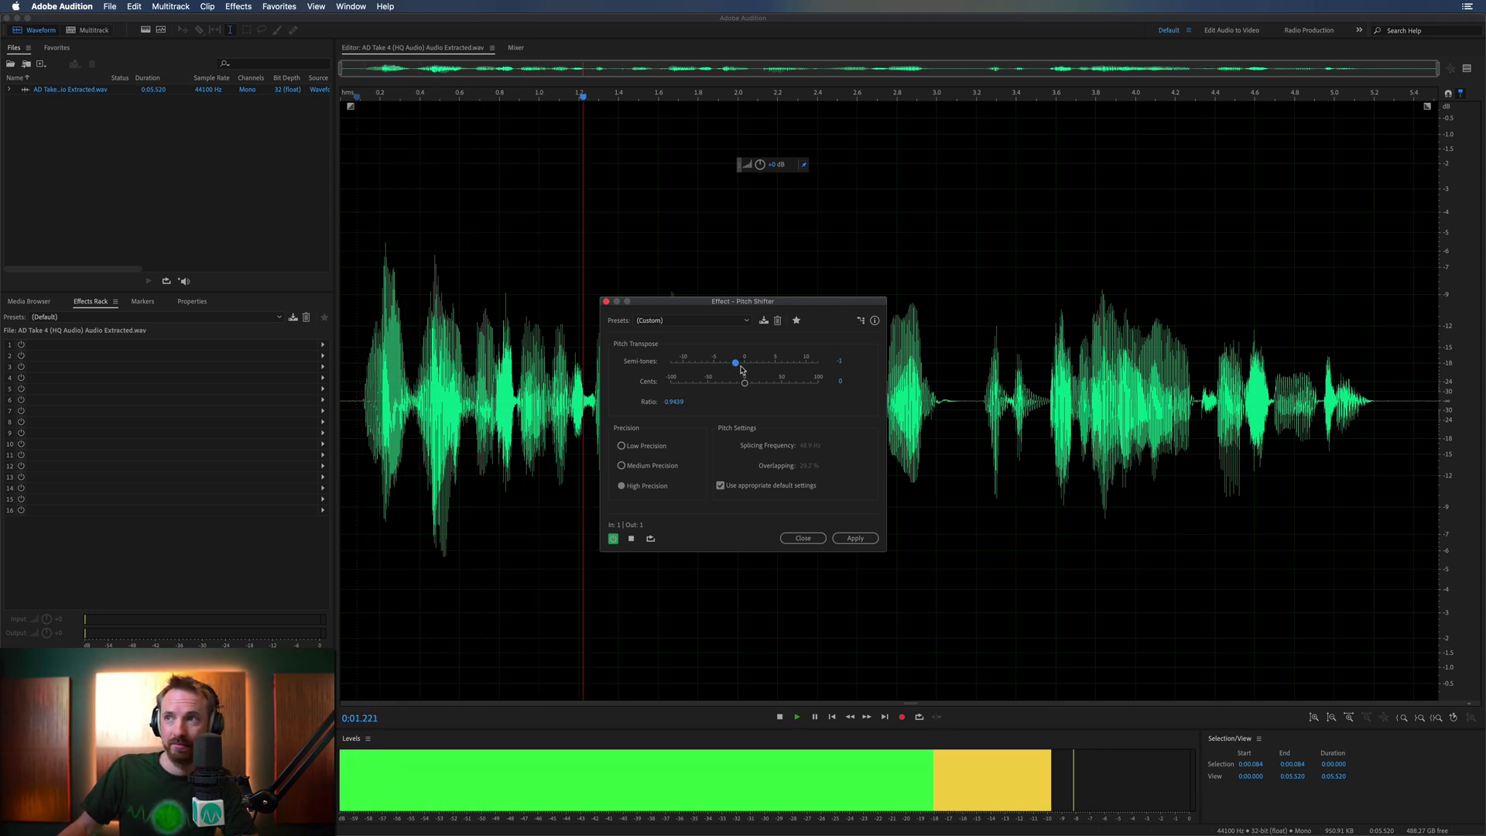
pyautogui.click(852, 539)
pyautogui.press('space')
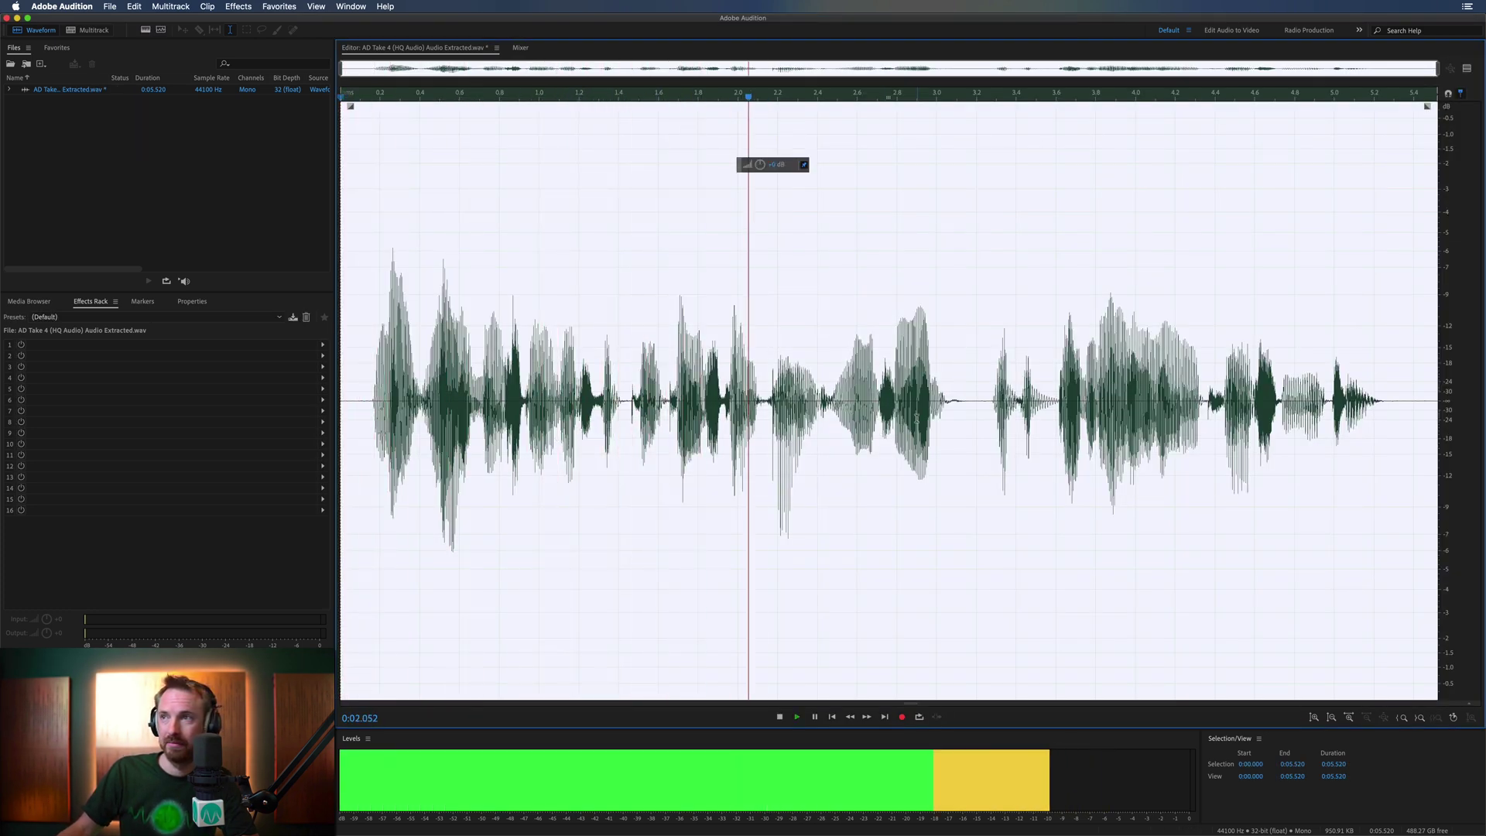
# Select 2.449–3.138 s, apply Effects > Reverse to it, and play the result back from 0.154 s
pyautogui.moveTo(827, 414); pyautogui.dragTo(832, 414)
pyautogui.moveTo(942, 414); pyautogui.dragTo(965, 411)
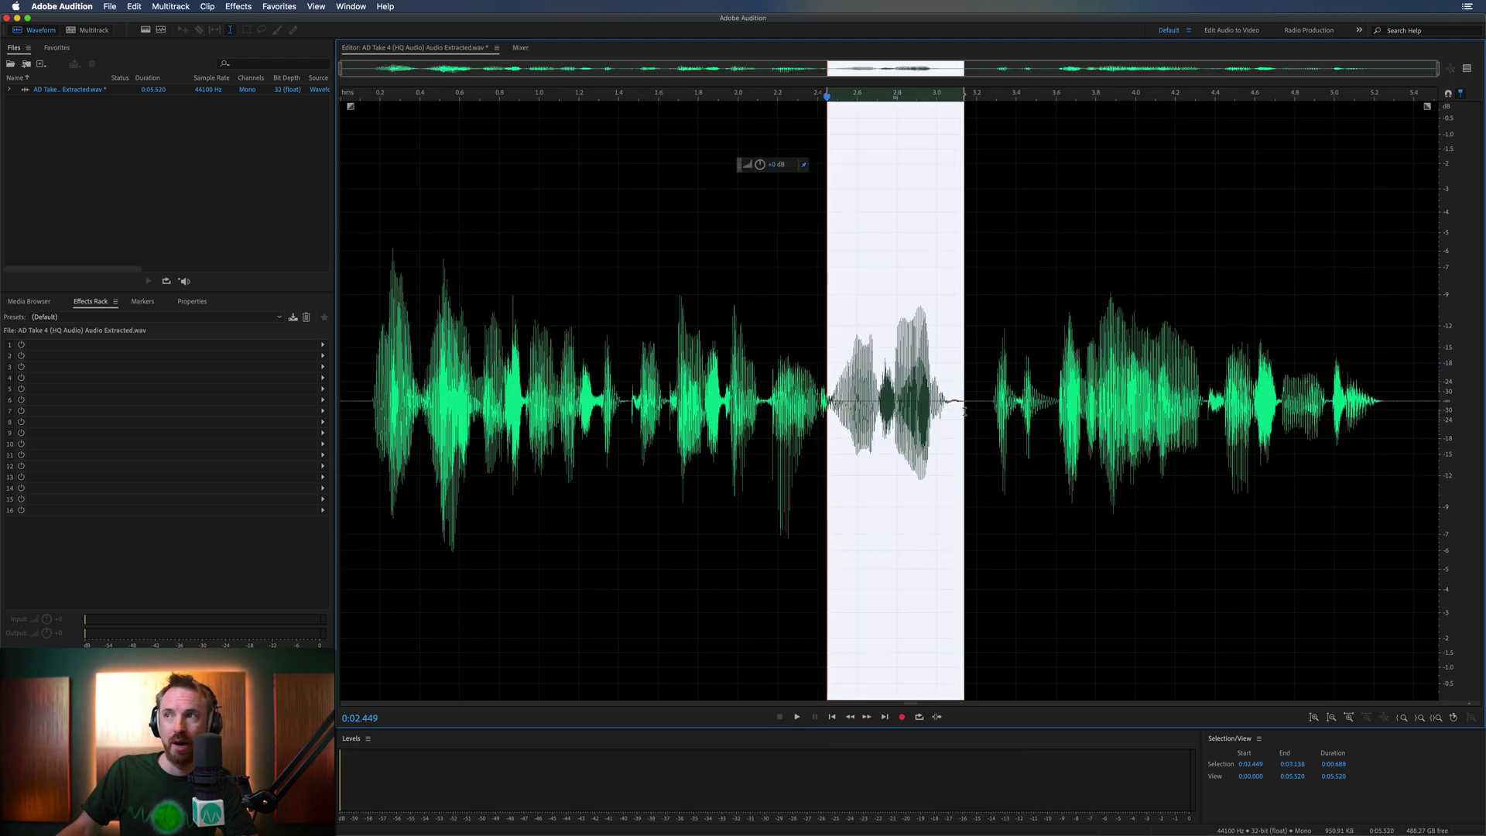
pyautogui.press('space')
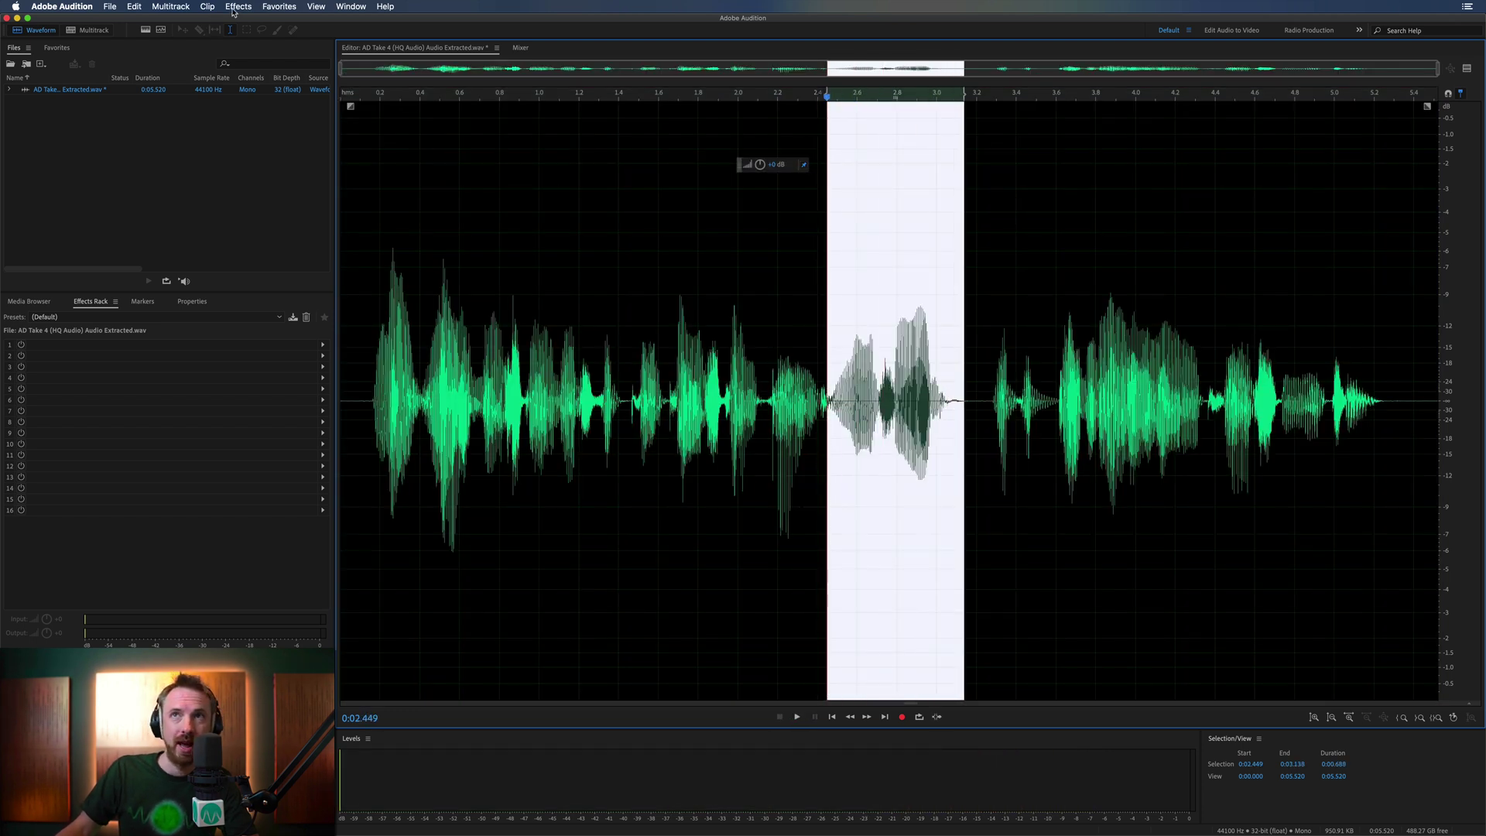
pyautogui.click(236, 7)
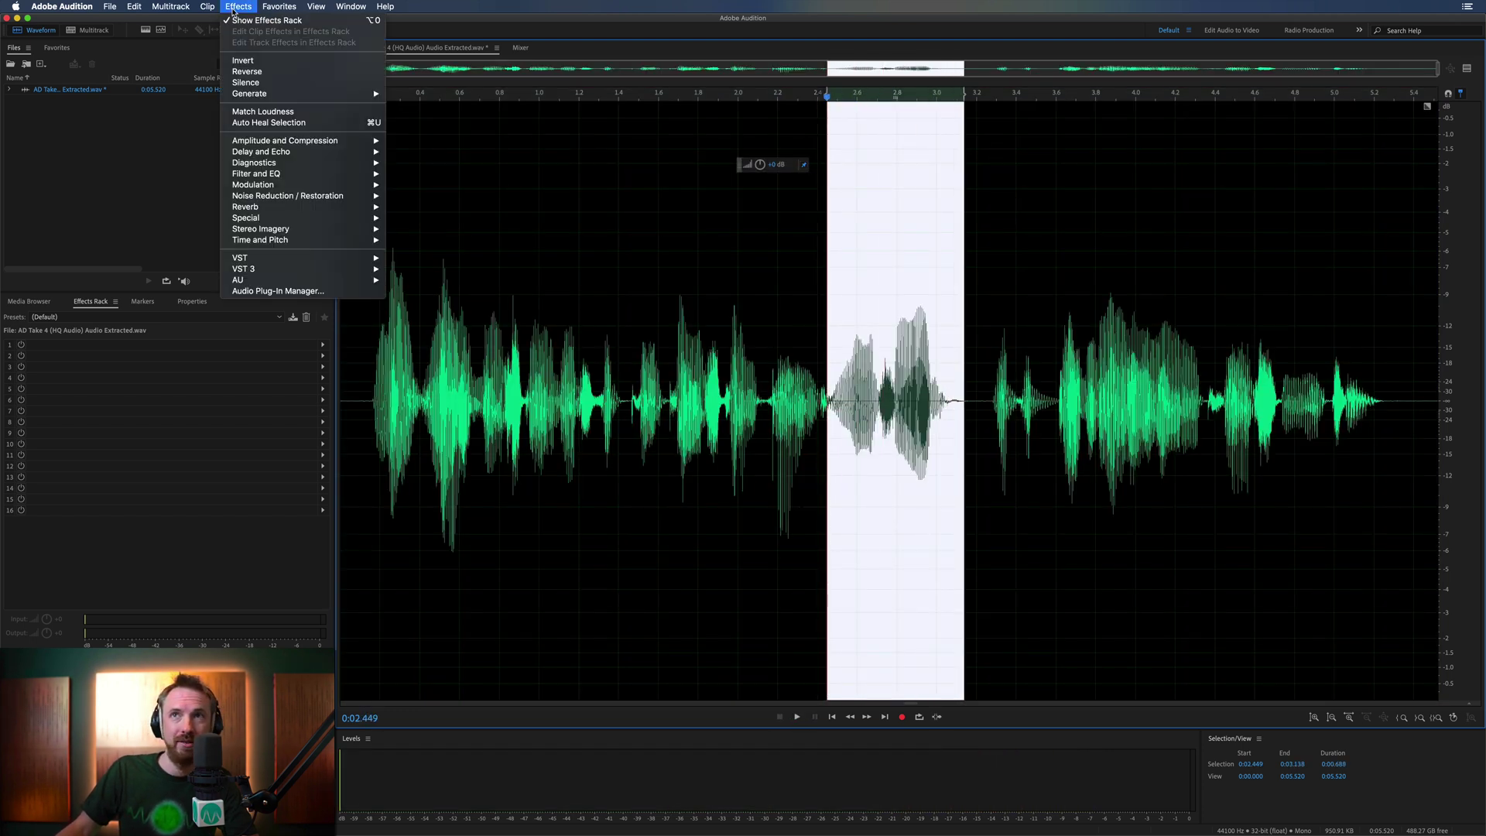
pyautogui.click(248, 71)
pyautogui.press('space')
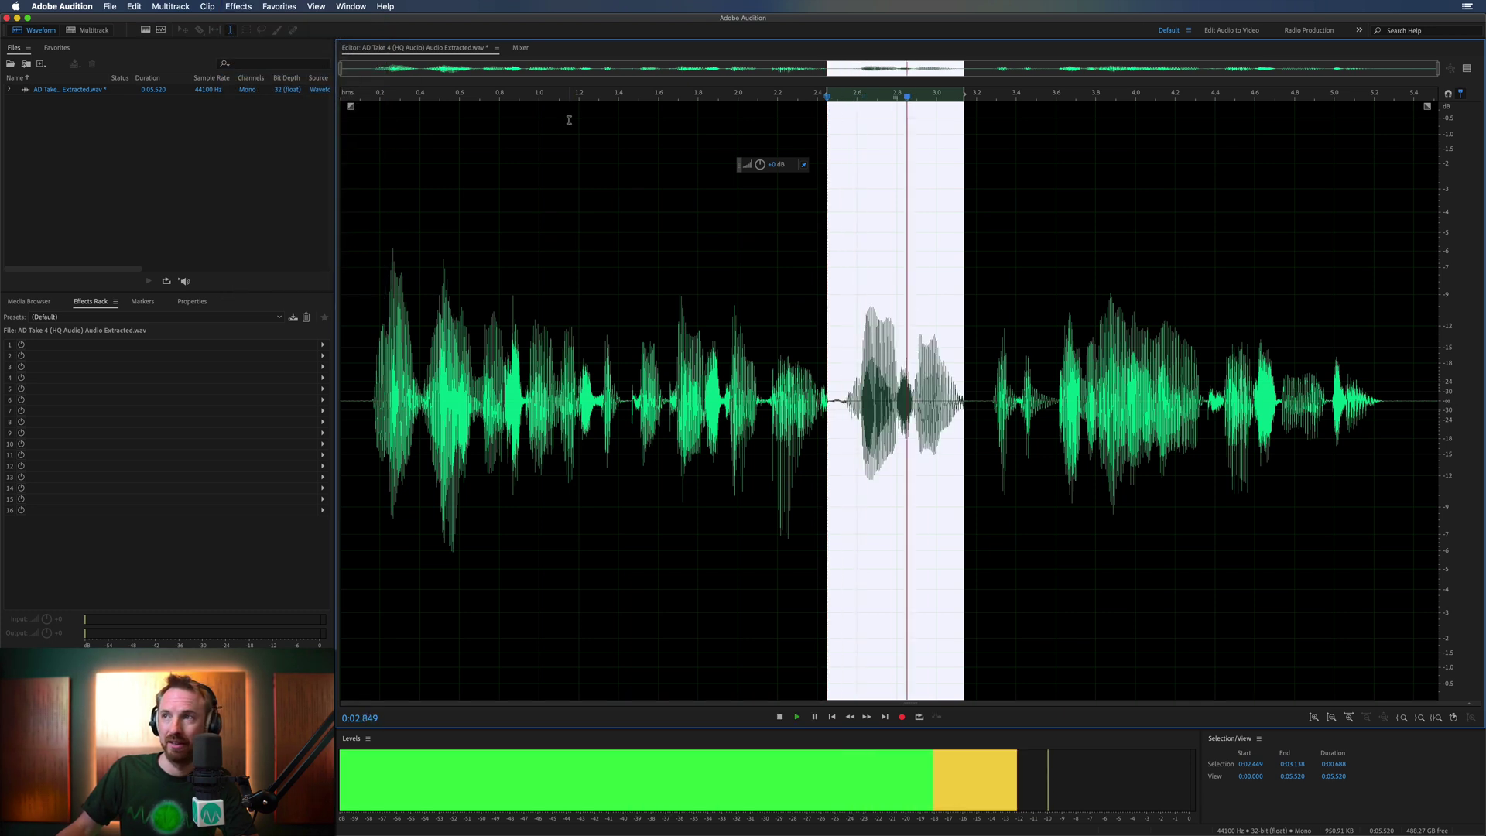
pyautogui.click(370, 249)
pyautogui.press('space')
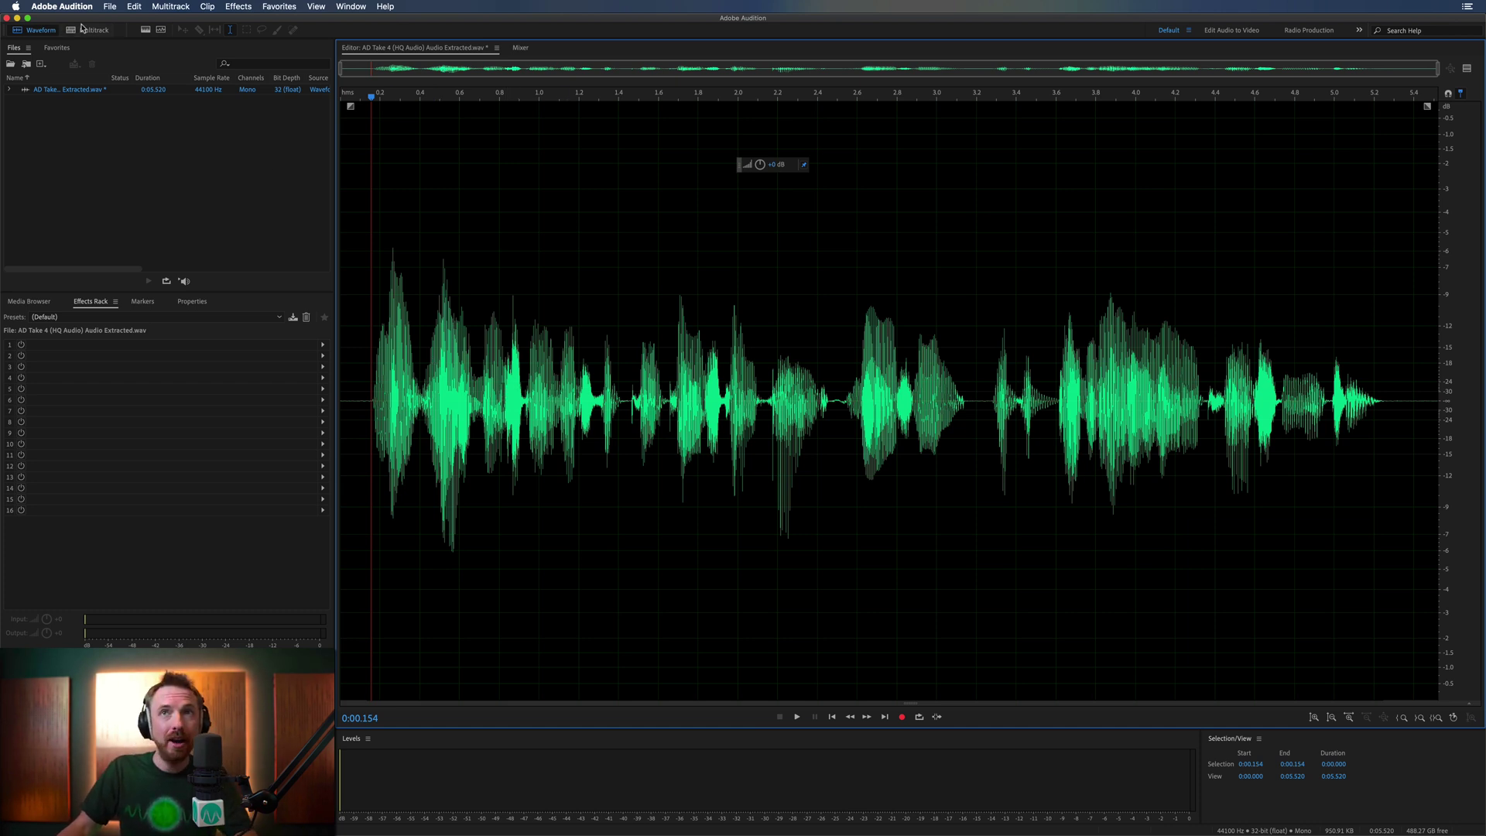
# Save the edited voice file in Audition and switch back to Premiere Pro
pyautogui.click(109, 6)
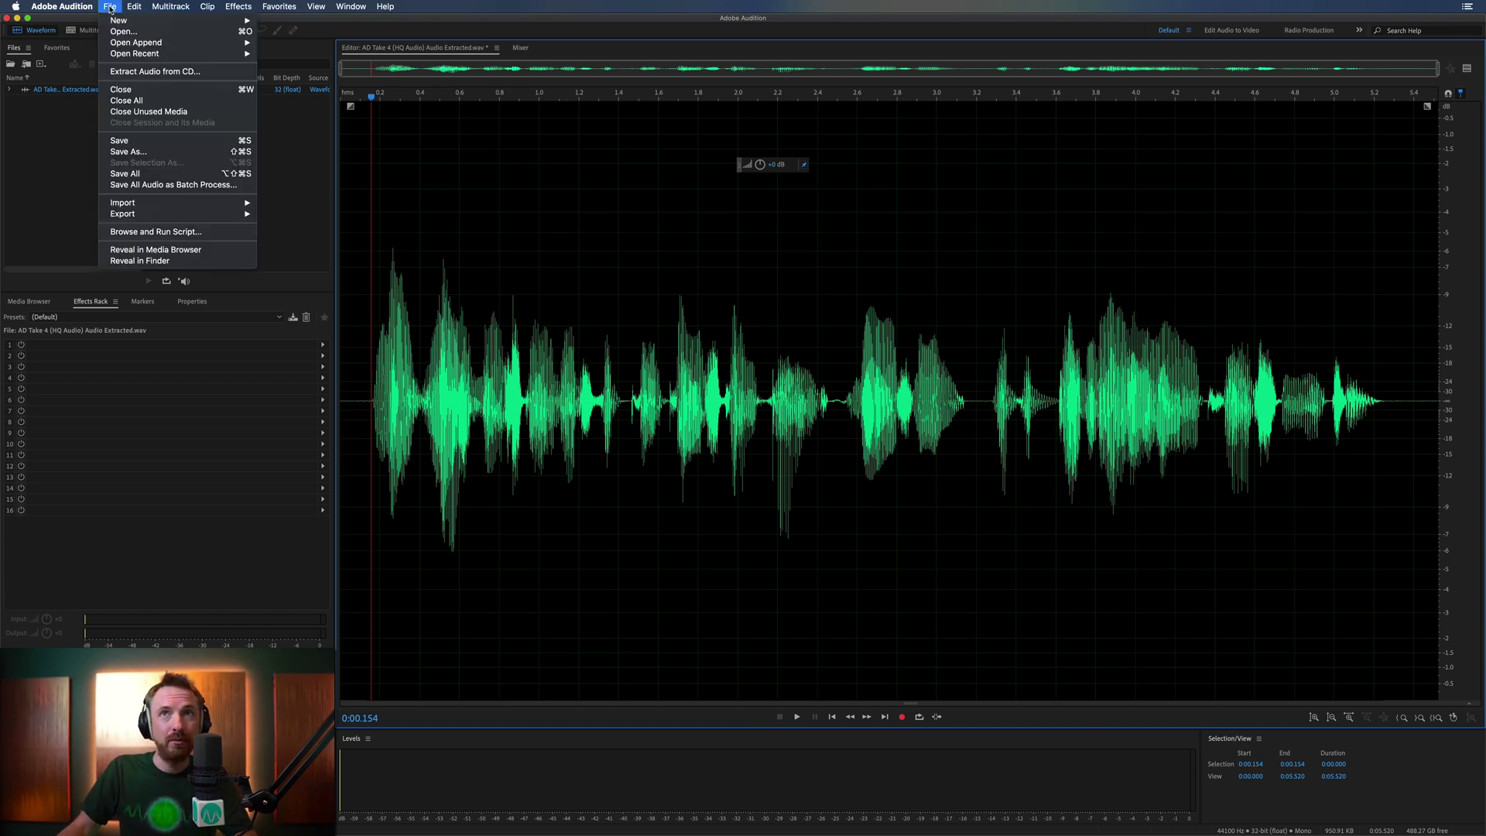
pyautogui.click(133, 143)
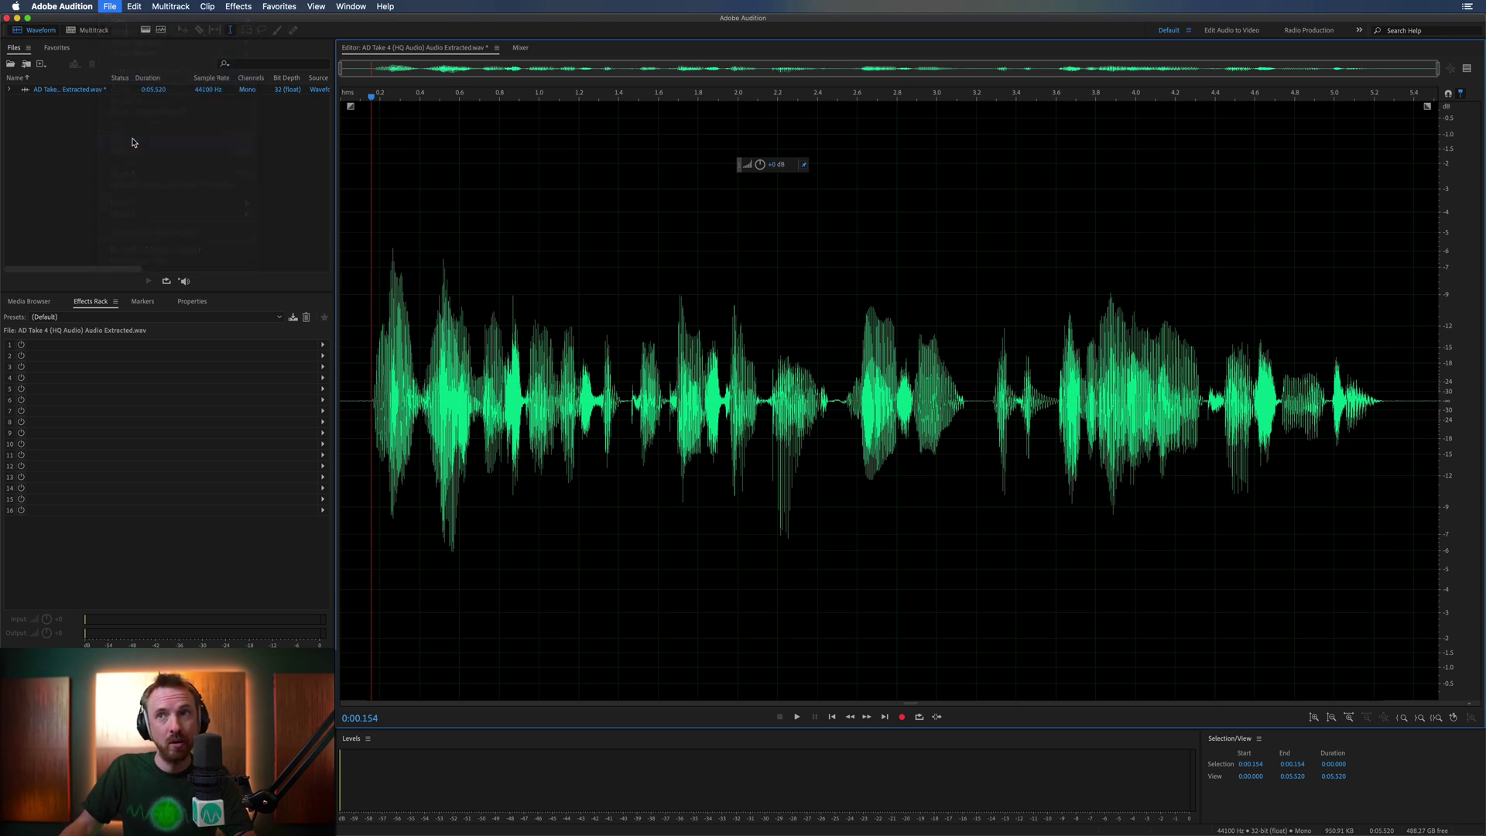
pyautogui.press('super+Tab')
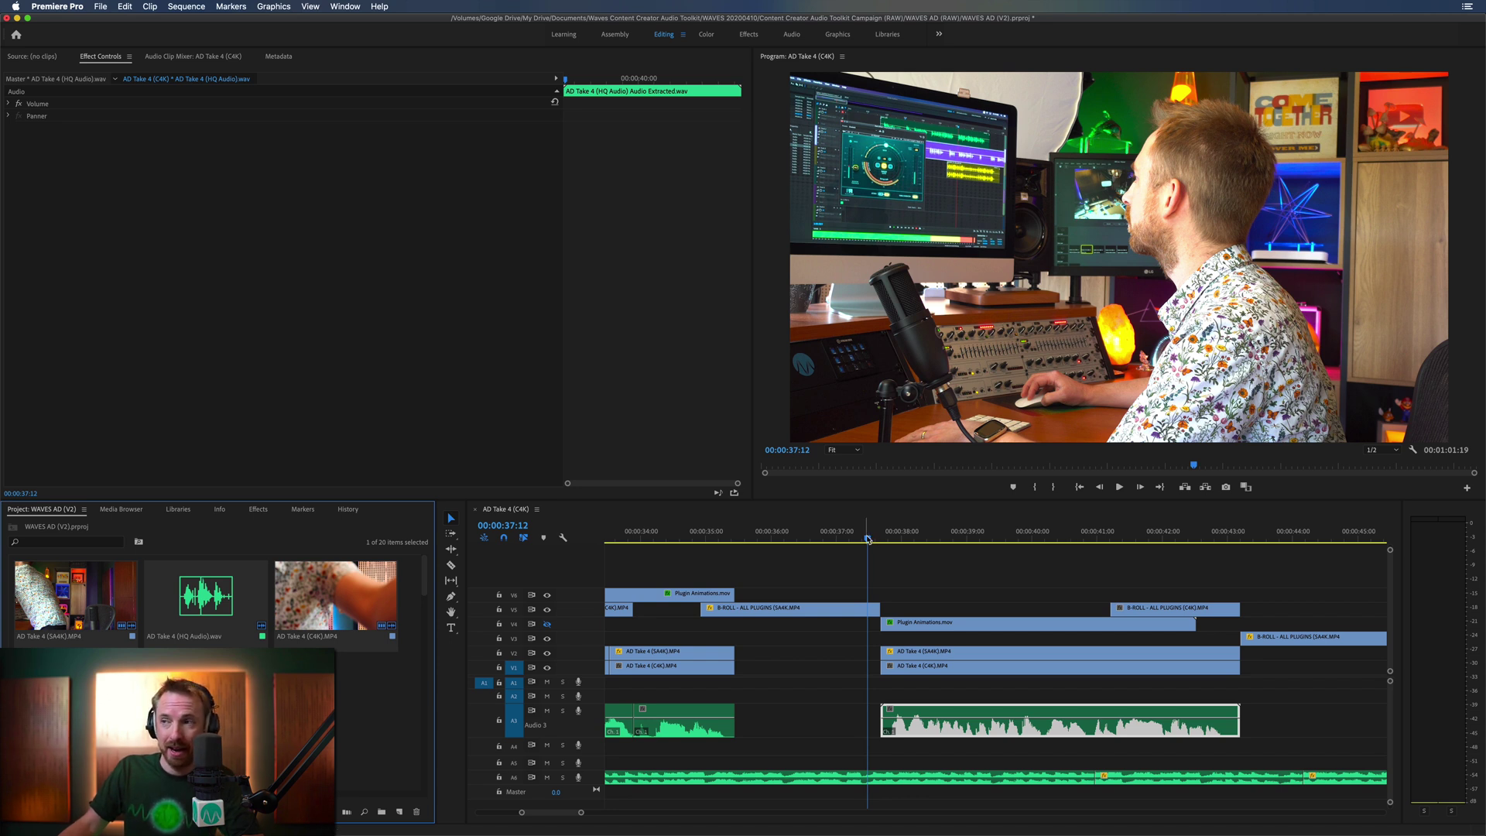
# Play the sequence with the A3 clip deselected to hear the edited voice, then return to Audition
pyautogui.click(910, 586)
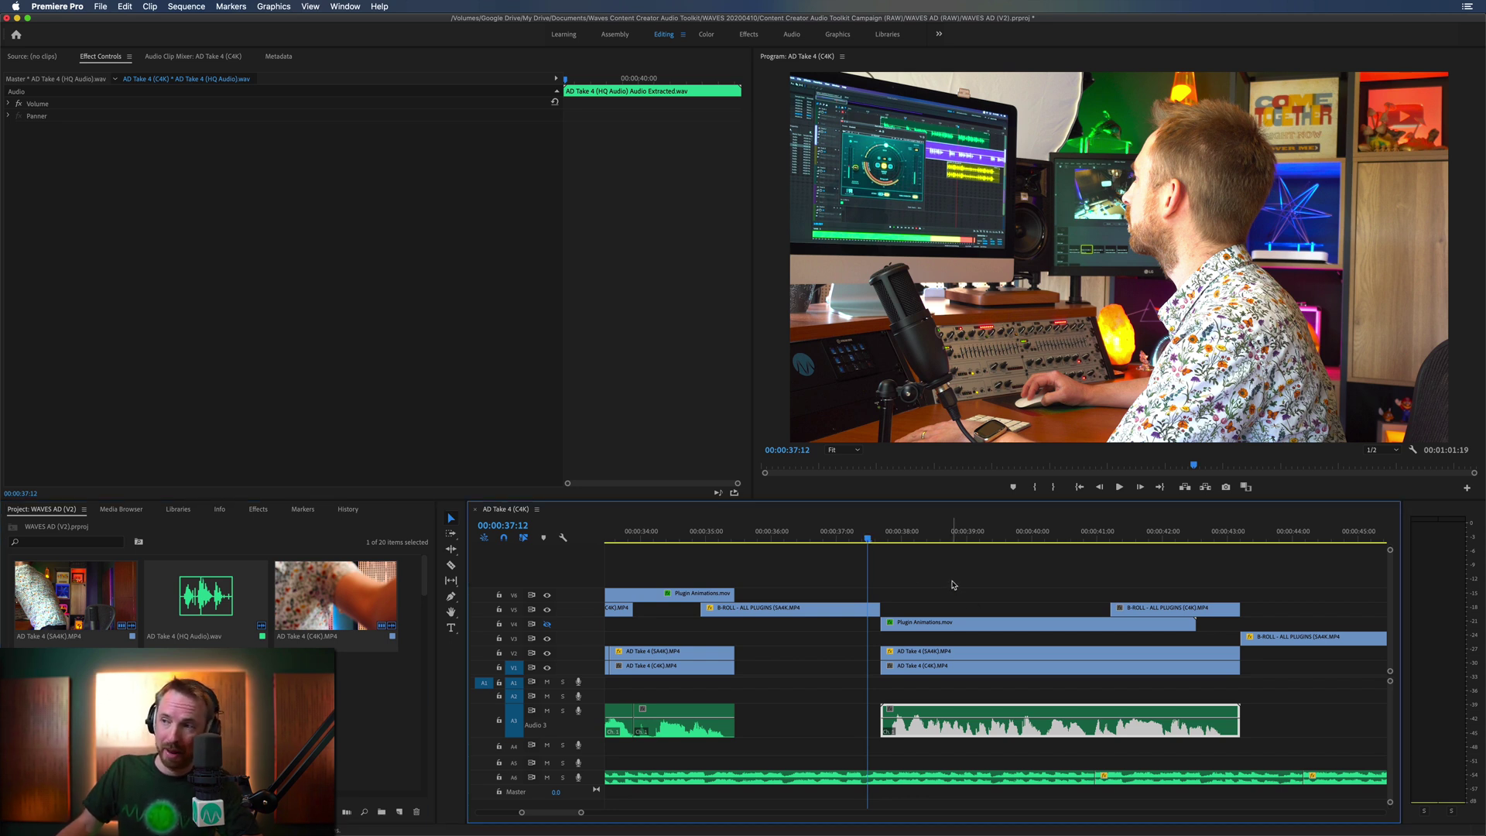
pyautogui.click(854, 573)
pyautogui.press('space')
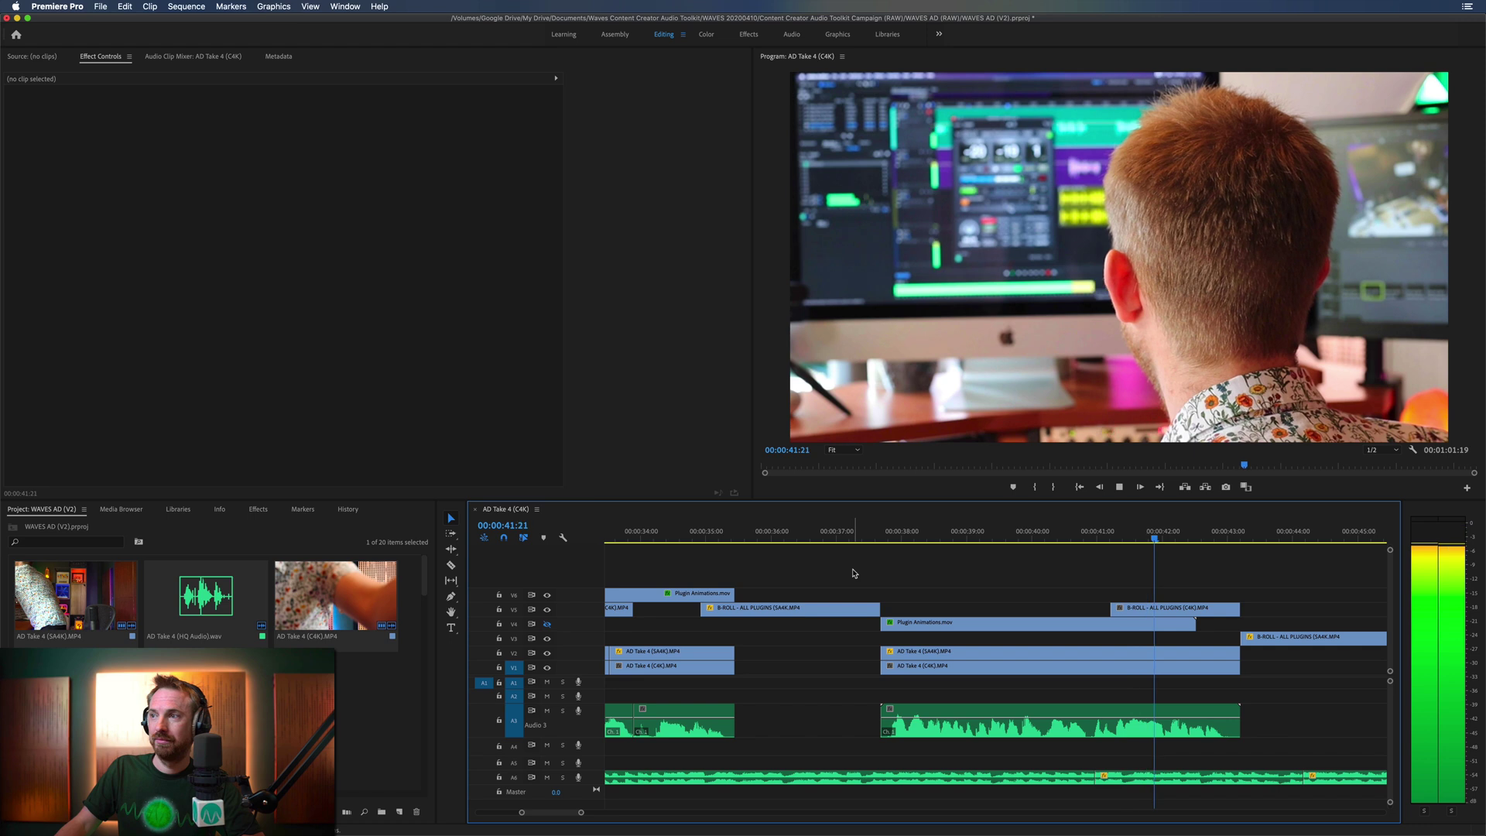
pyautogui.press('space')
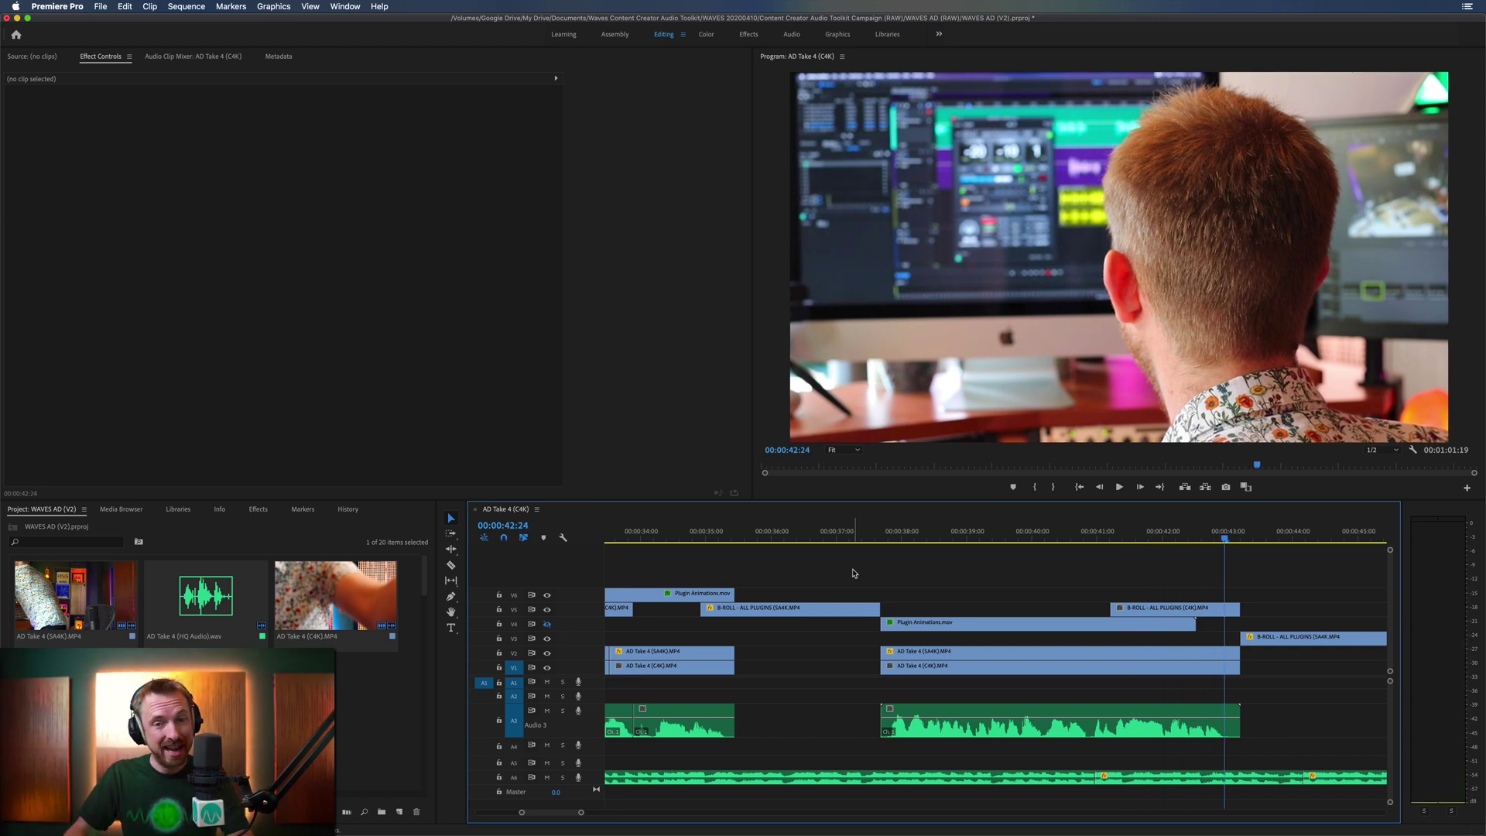
pyautogui.press('super+Tab')
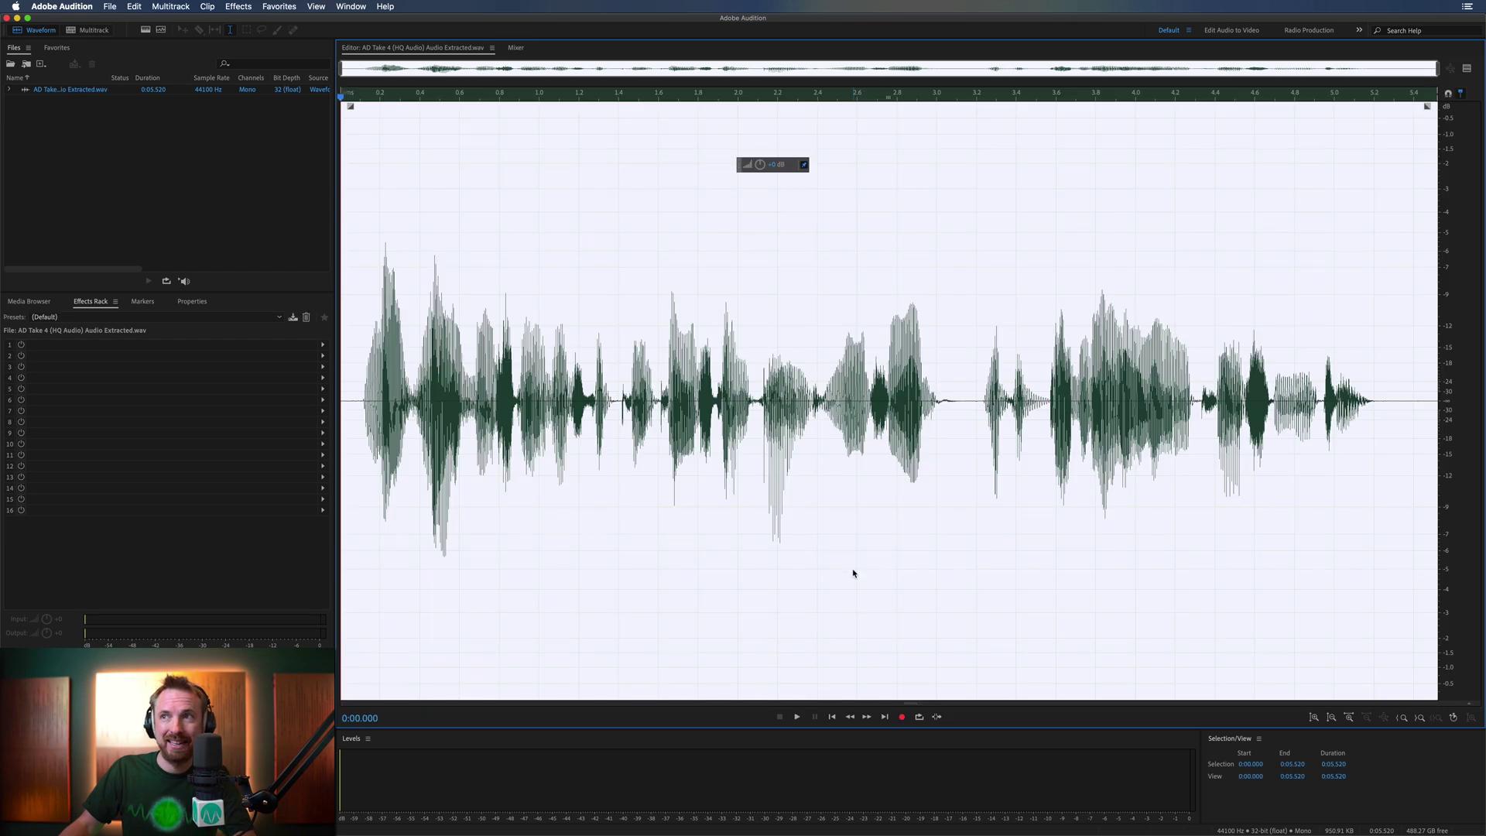
# Return to Premiere Pro and replay the edited audio from 00:00:37:09
pyautogui.press('super+Tab')
pyautogui.click(860, 543)
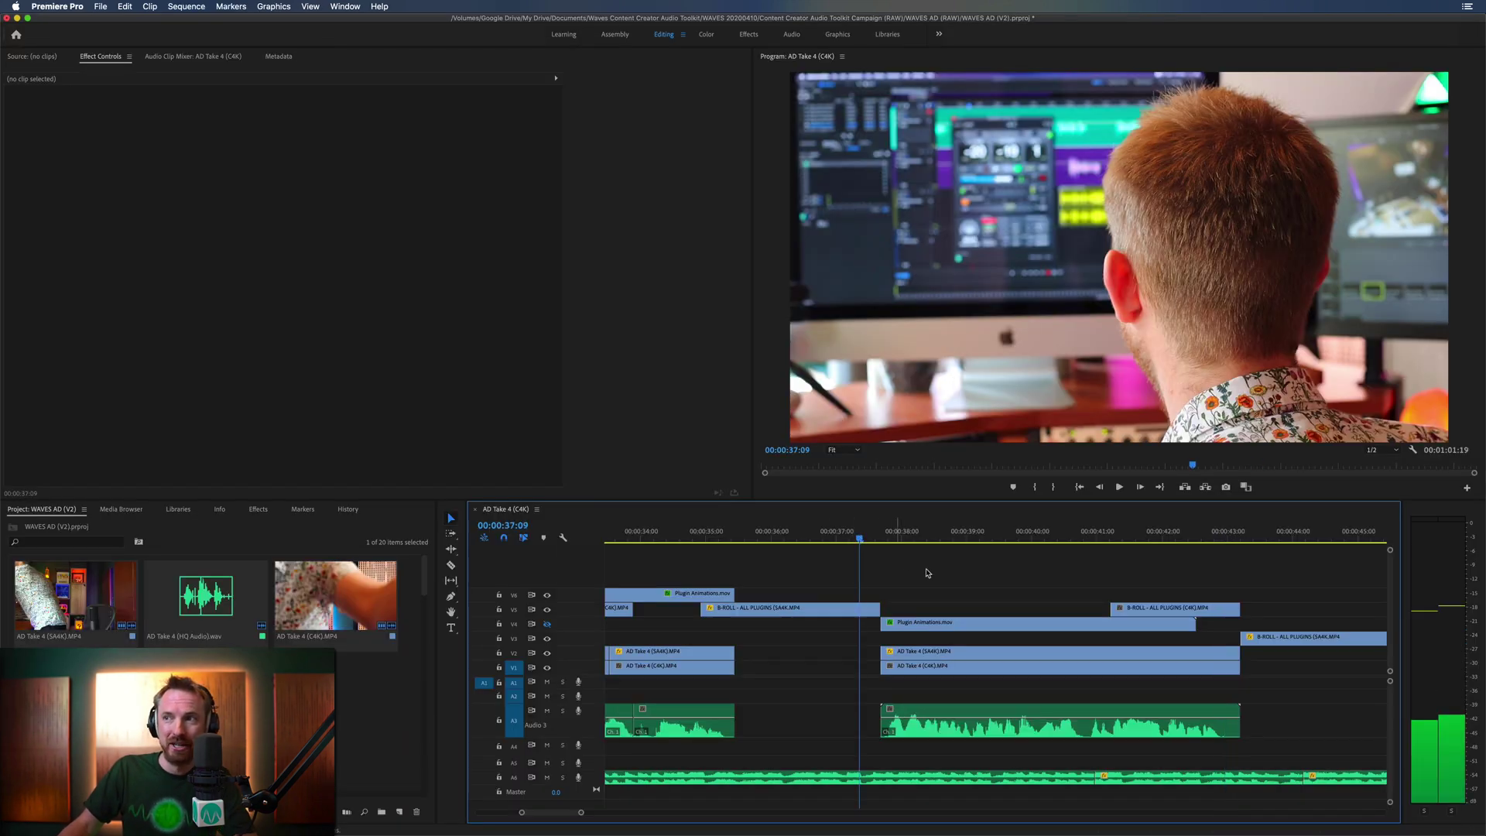
pyautogui.press('space')
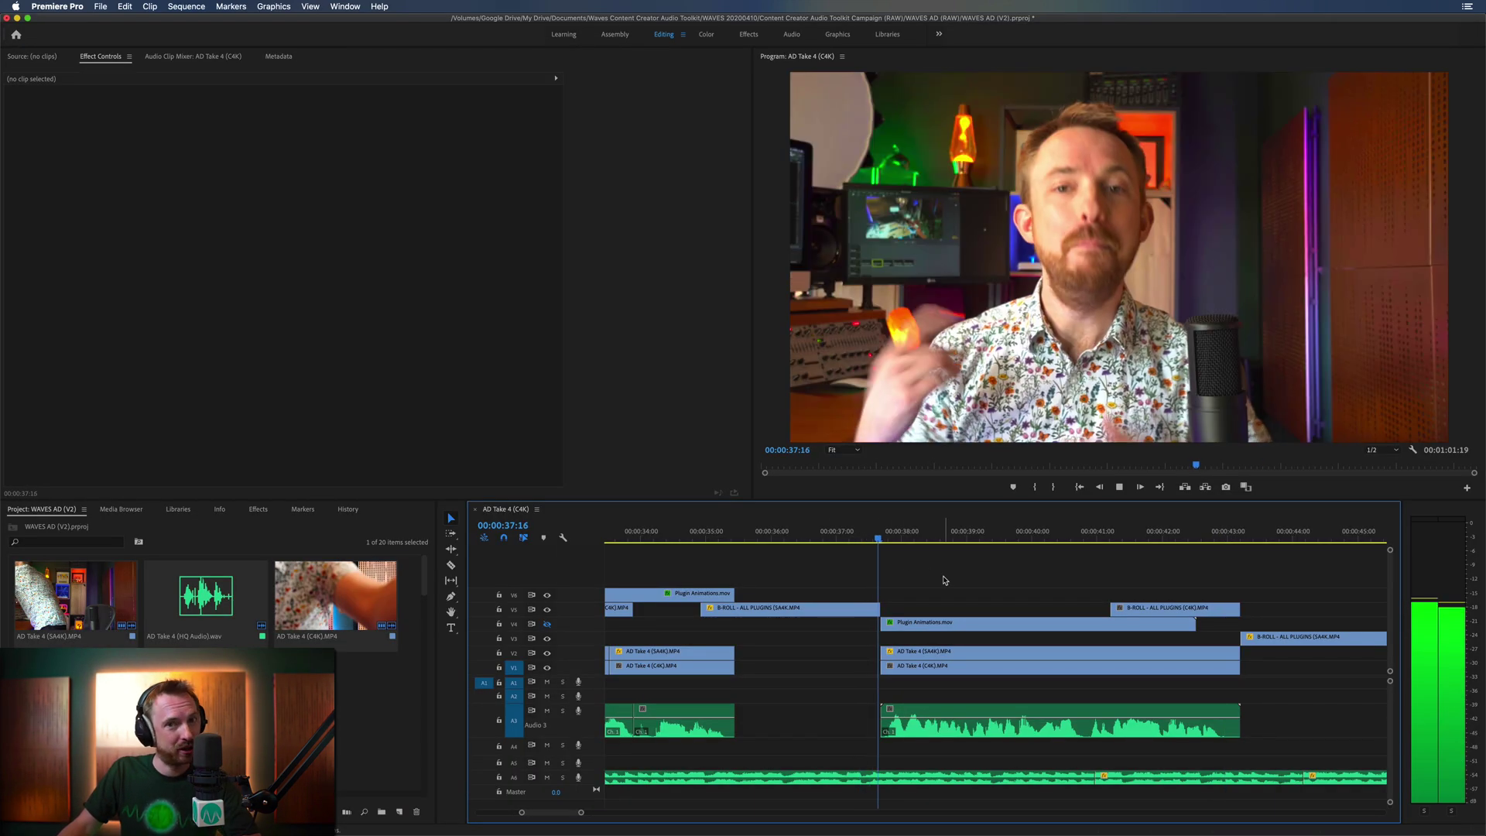
pyautogui.press('space')
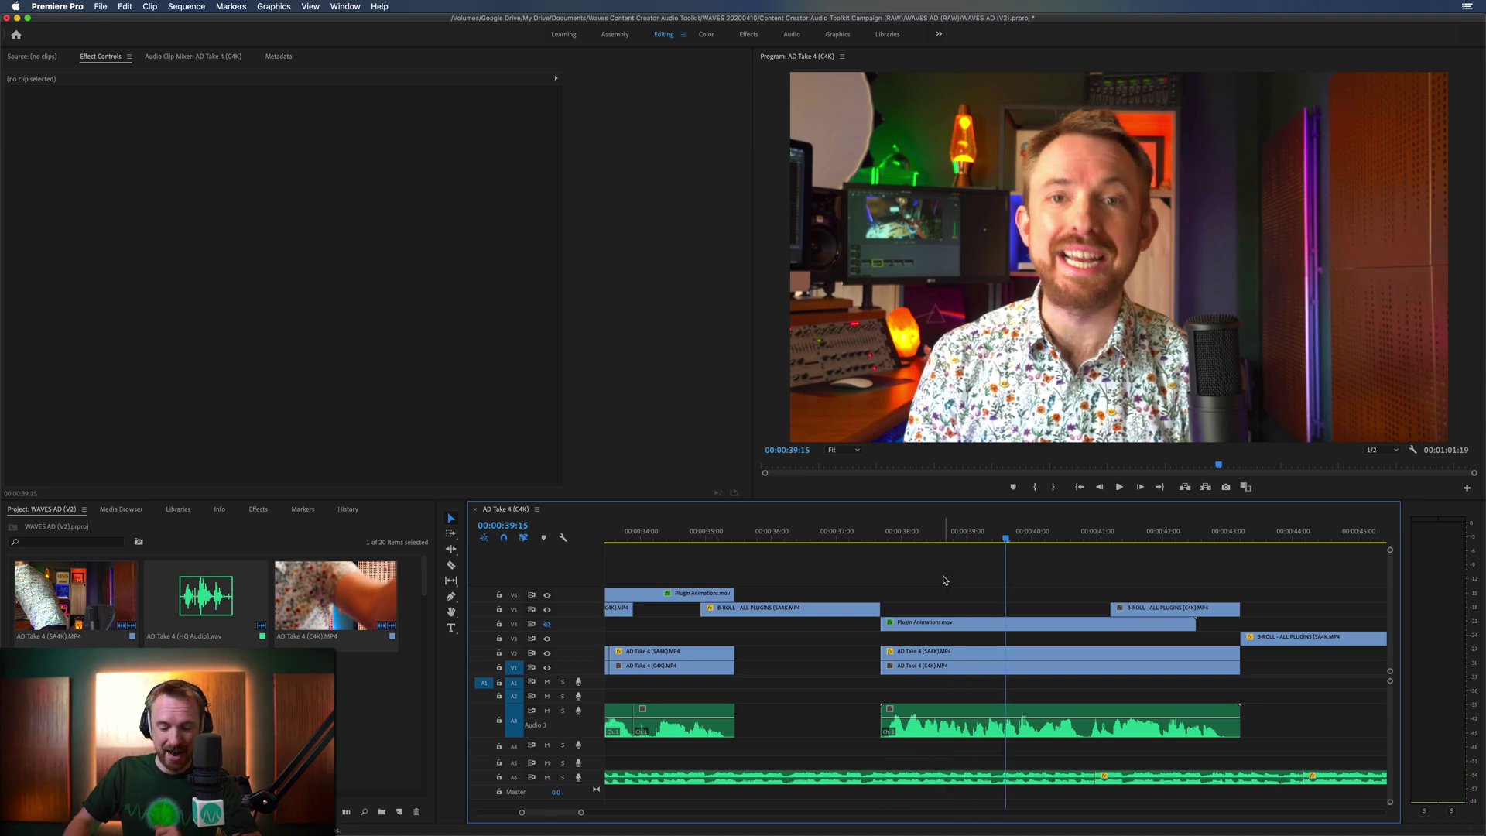
# Park the playhead at 00:00:37:13 and zoom the timeline out to show the whole sequence
pyautogui.click(871, 543)
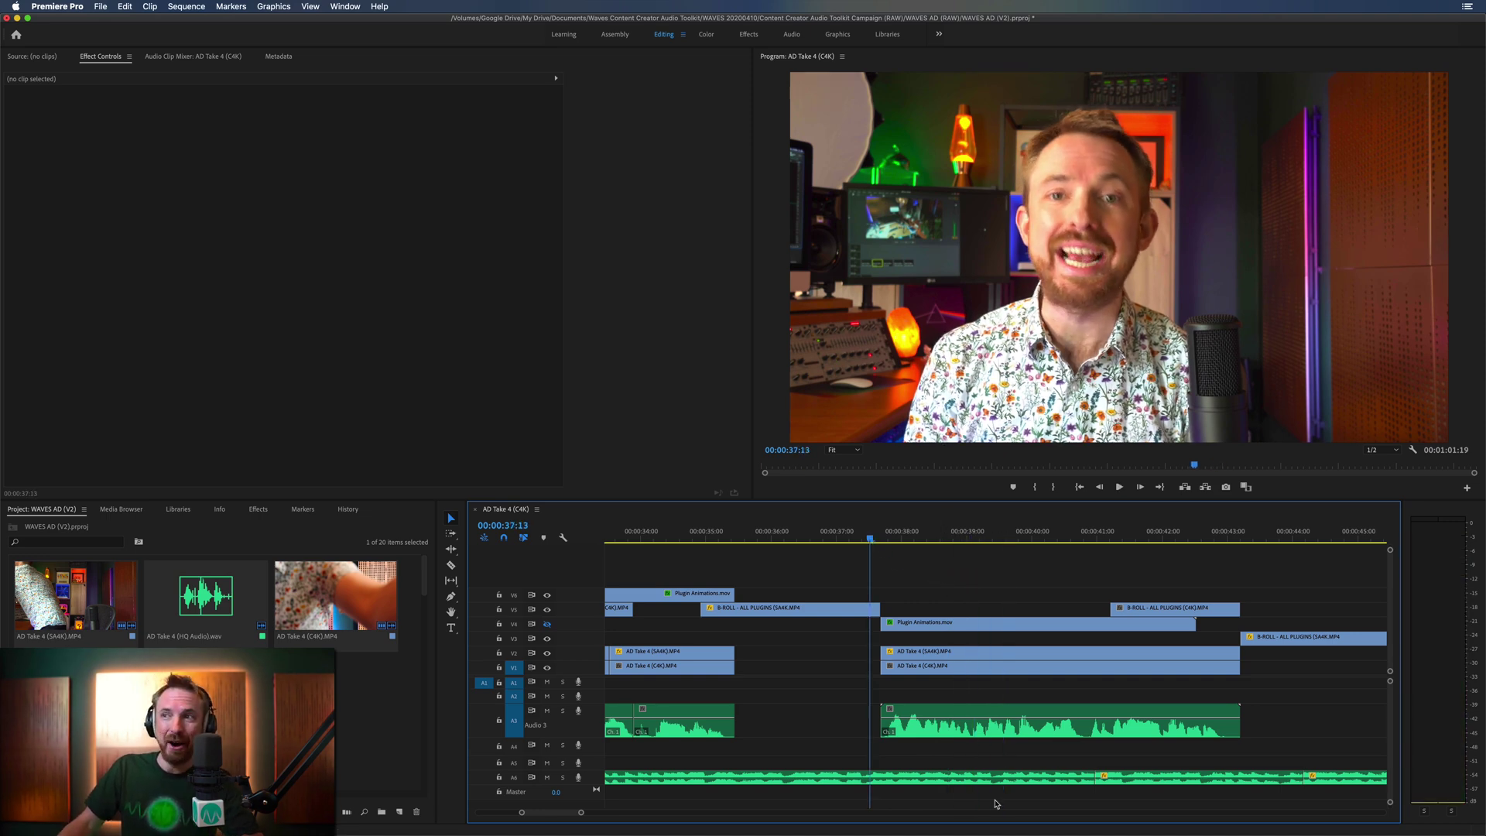
pyautogui.press('-')
pyautogui.press('-')
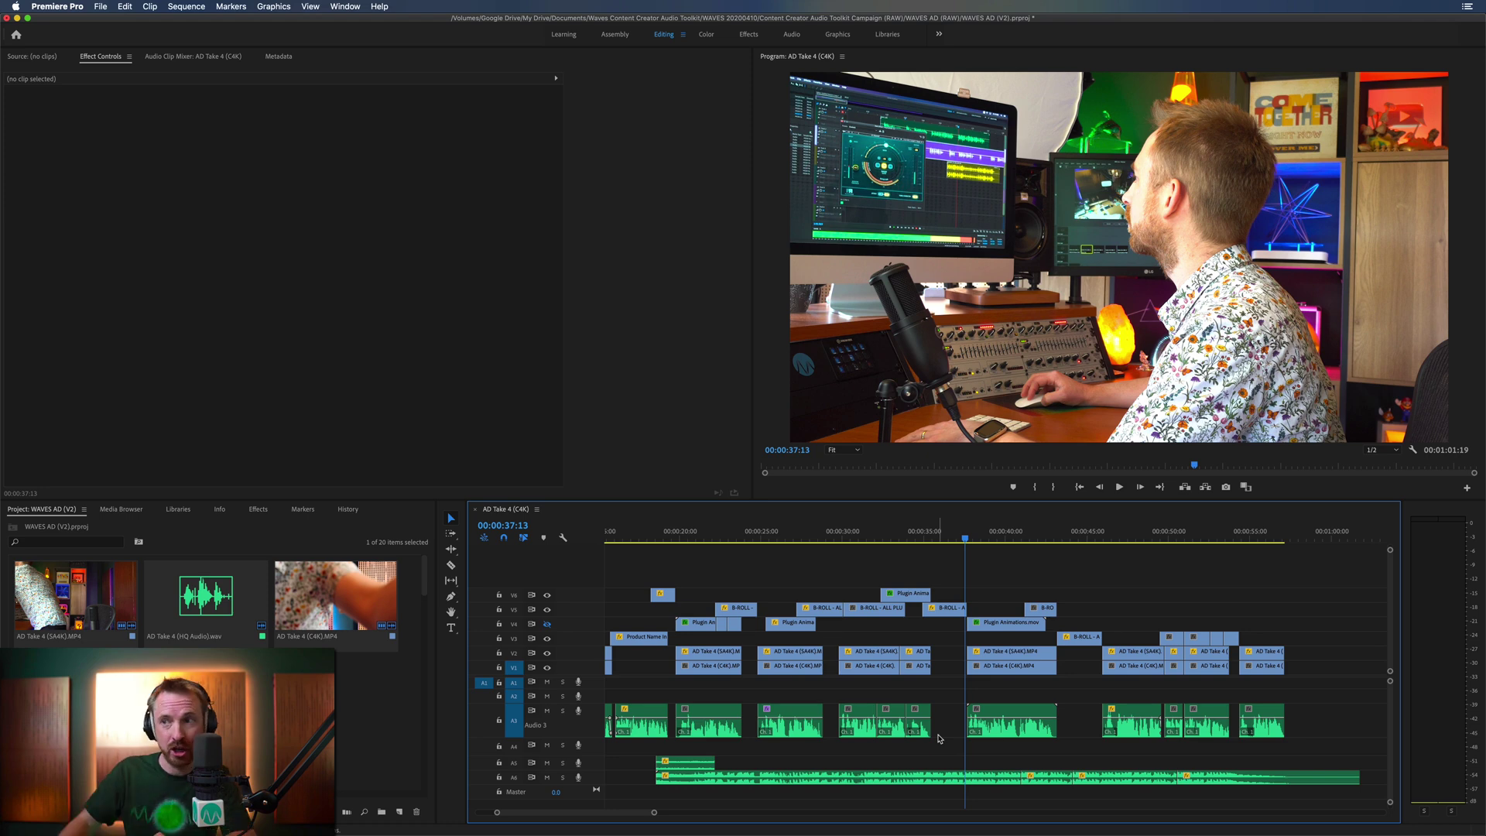
pyautogui.rightClick(858, 733)
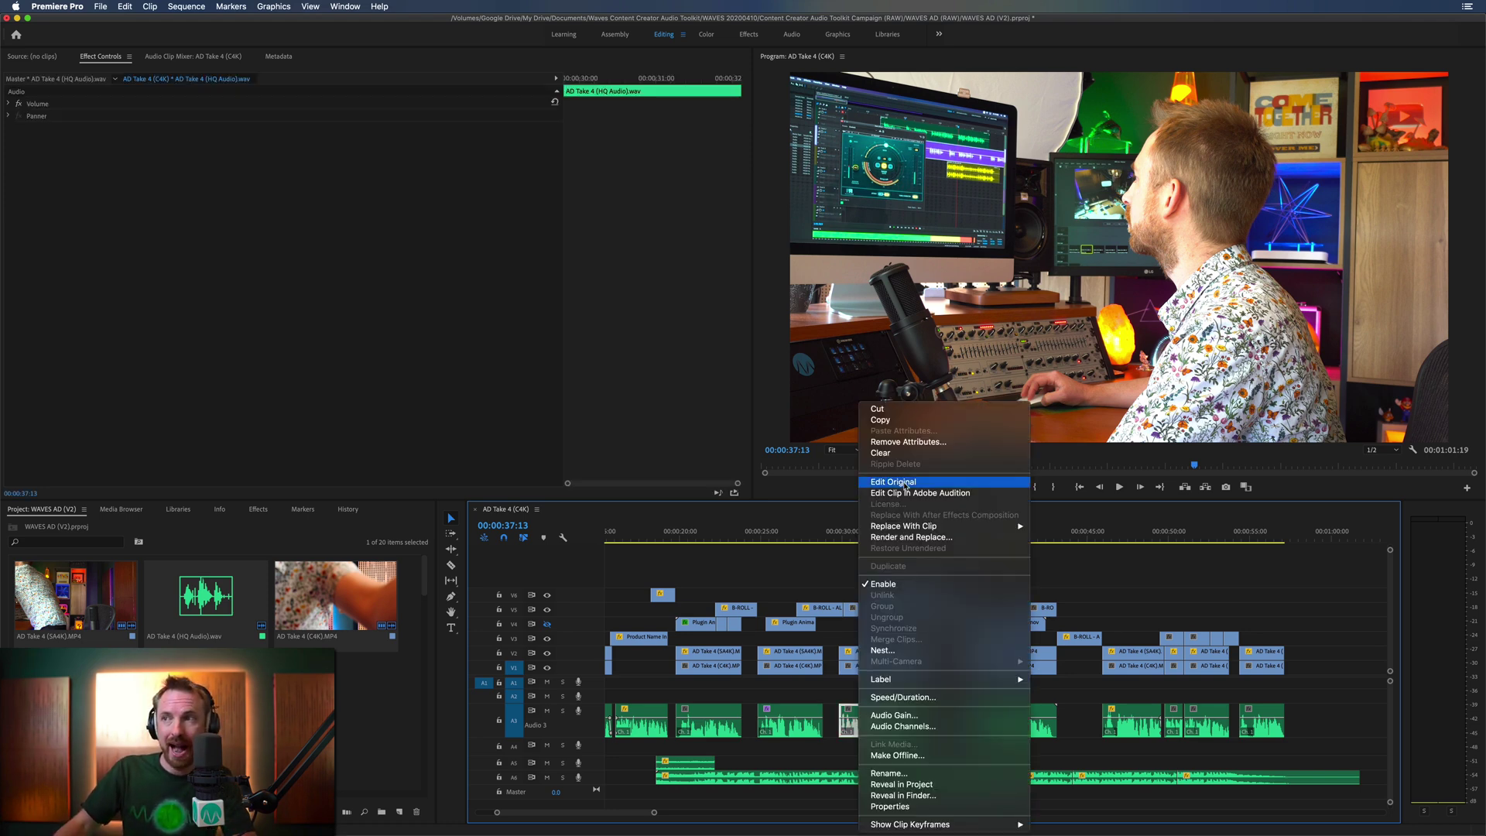
pyautogui.click(819, 581)
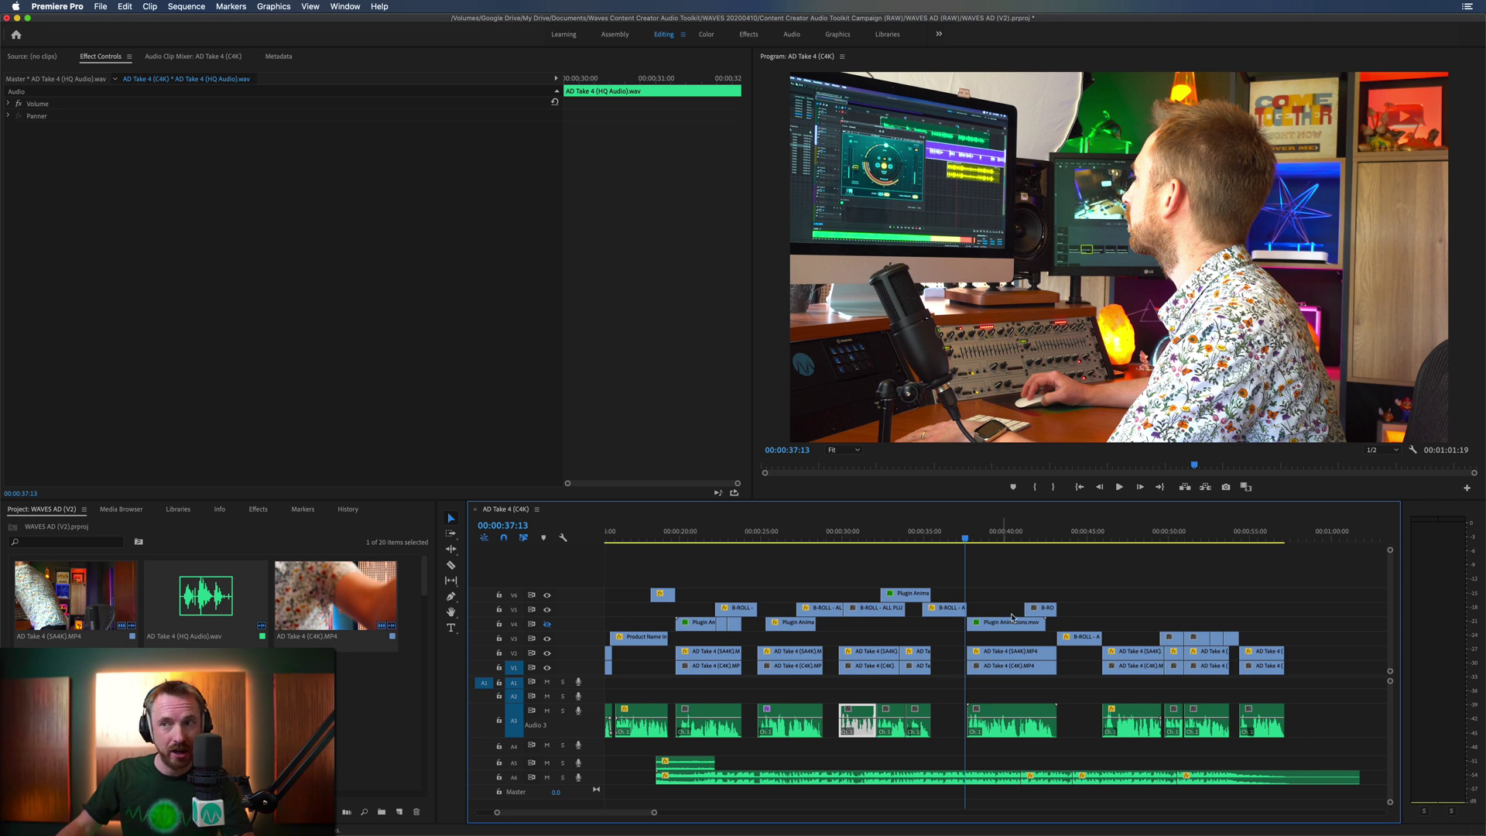
pyautogui.scroll(5, 1012, 617)
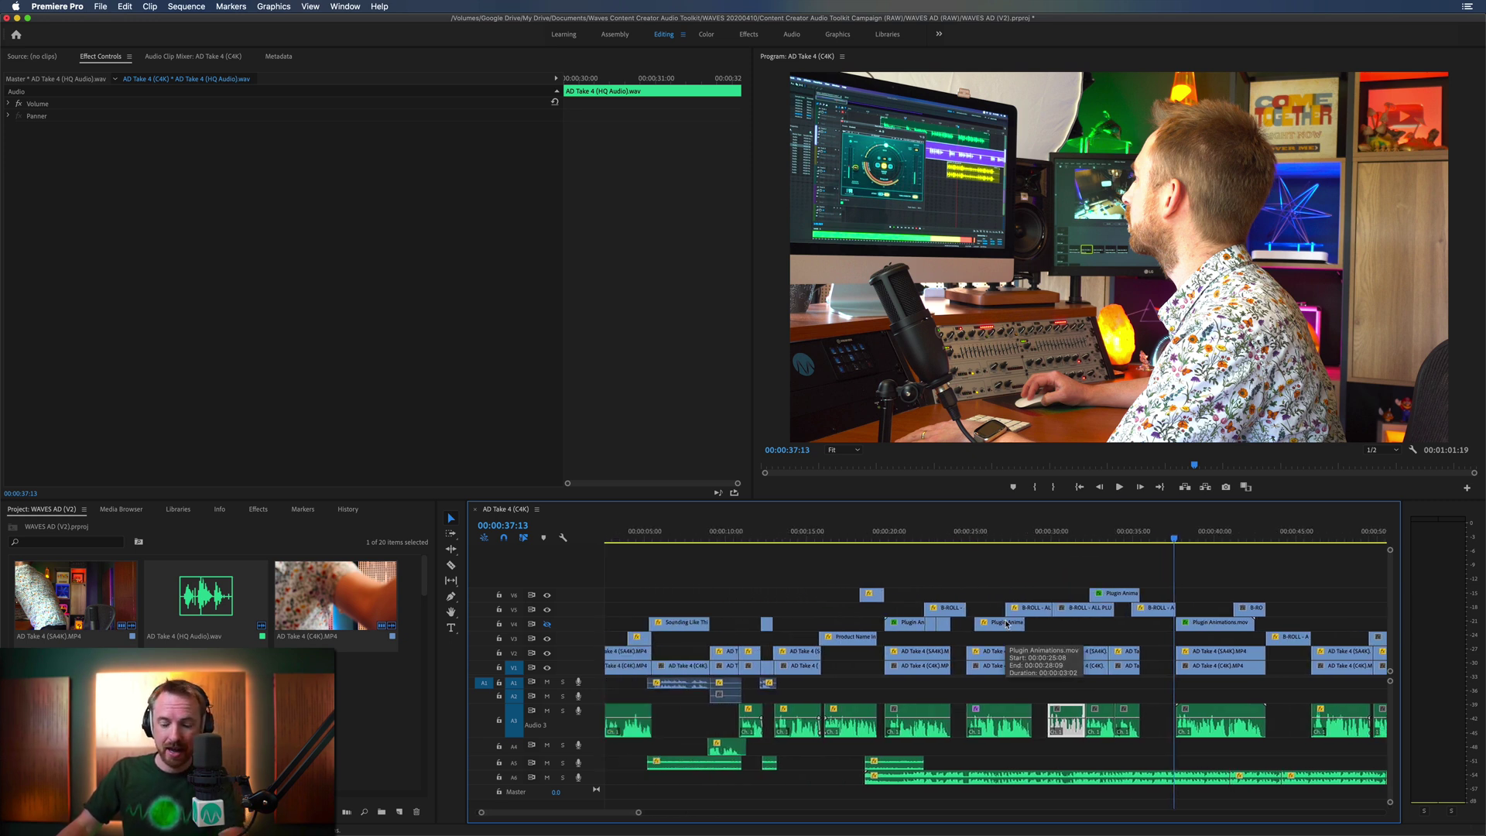
pyautogui.press('-')
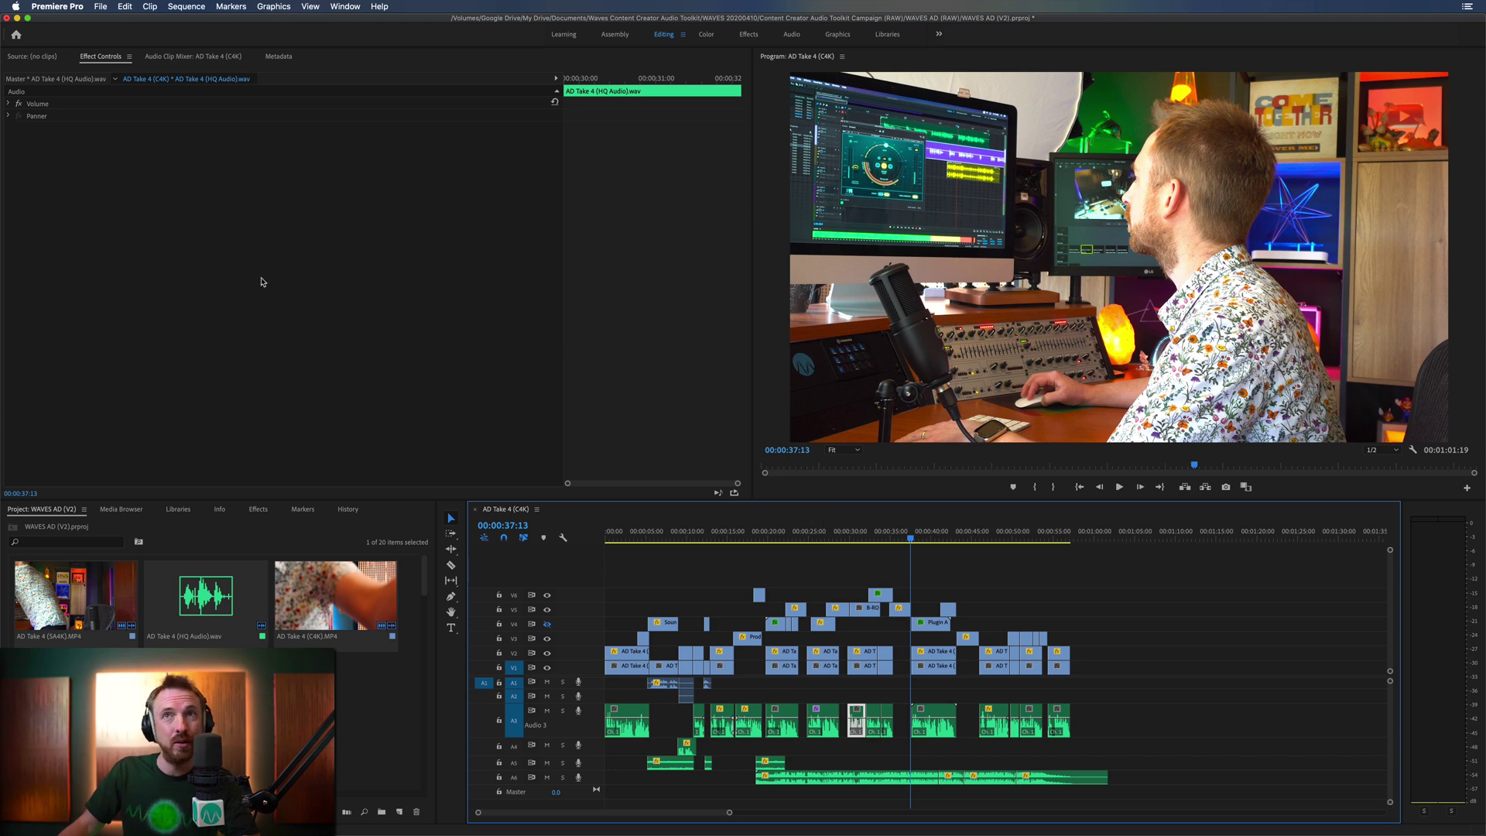
# Choose Edit > Edit in Adobe Audition > Sequence for the AD Take 4 (C4K) sequence
pyautogui.click(126, 7)
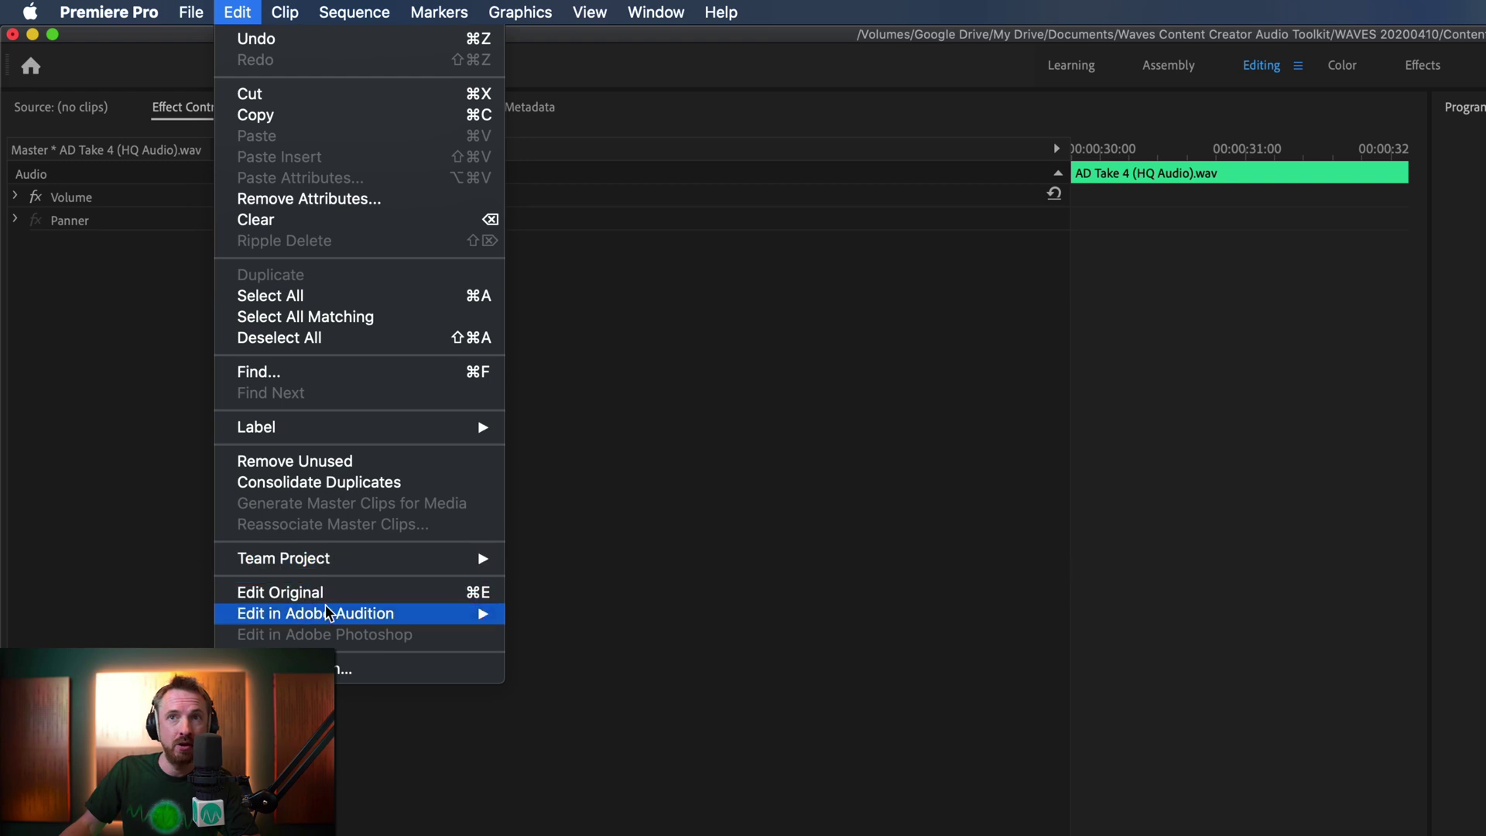
pyautogui.moveTo(325, 613)
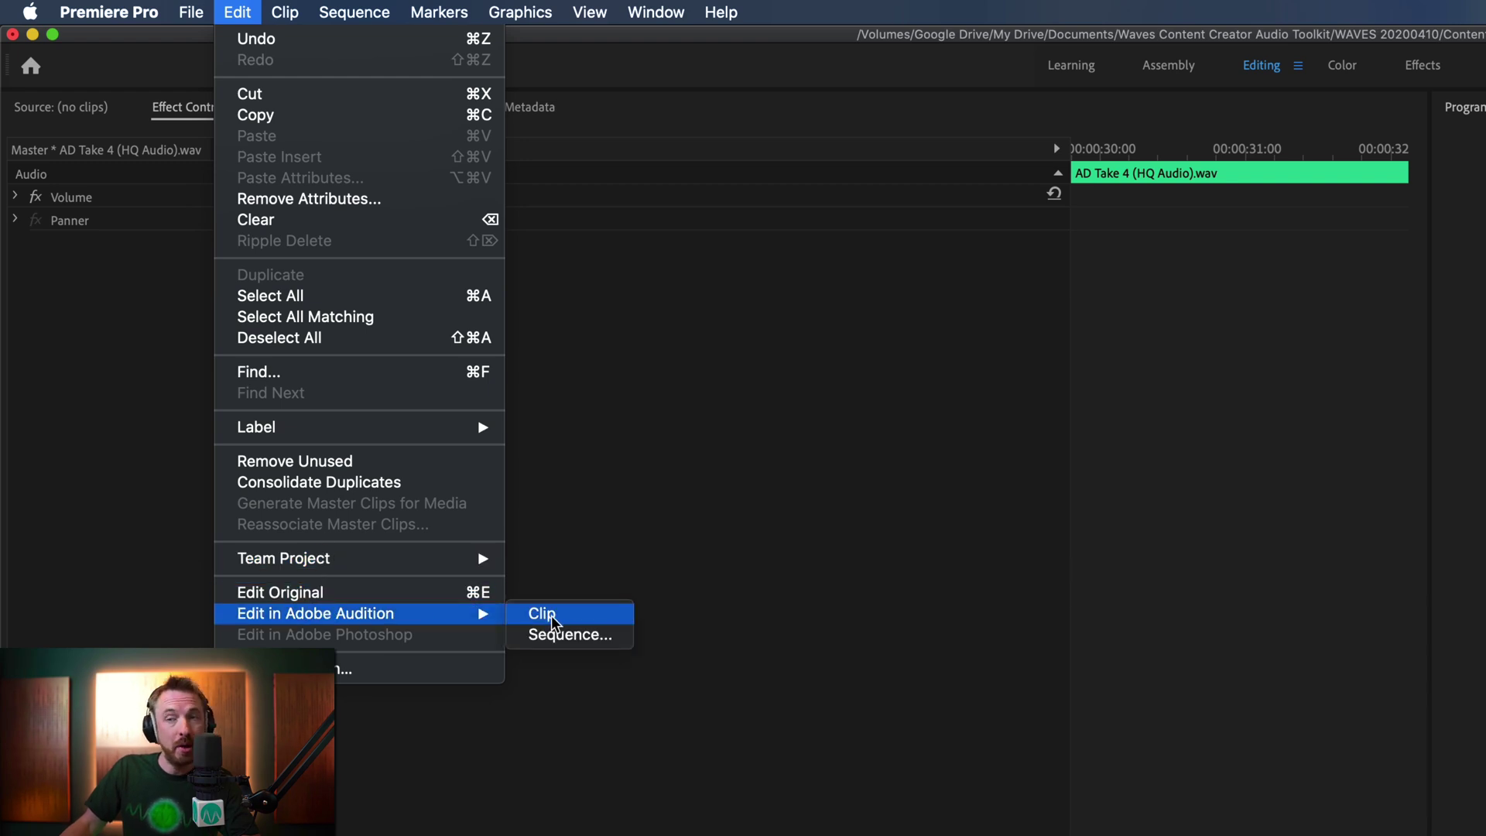
pyautogui.click(554, 636)
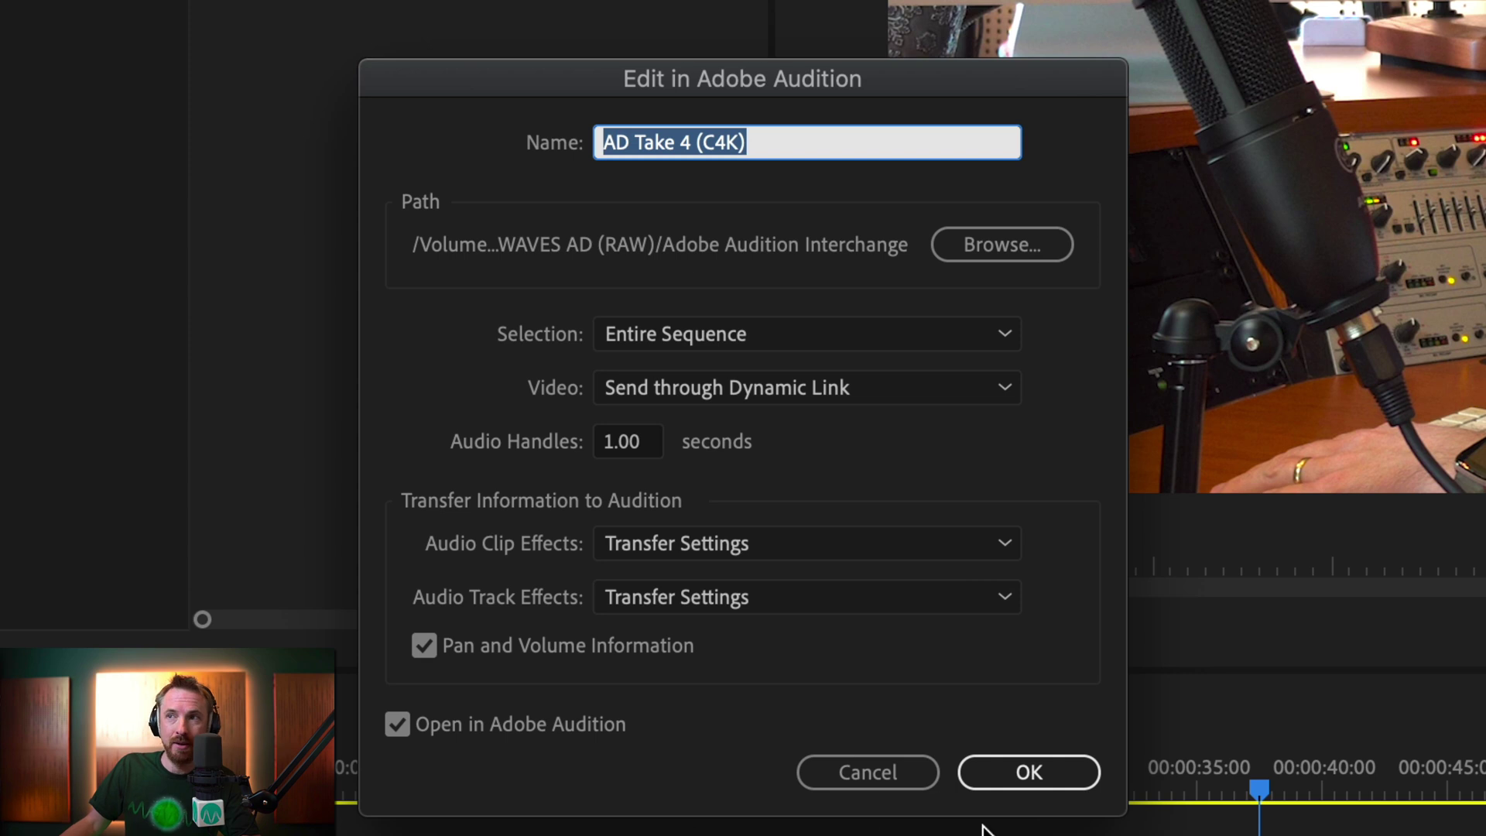
# Confirm the Edit in Adobe Audition dialog so the sequence opens as a six-track multitrack session
pyautogui.click(1018, 779)
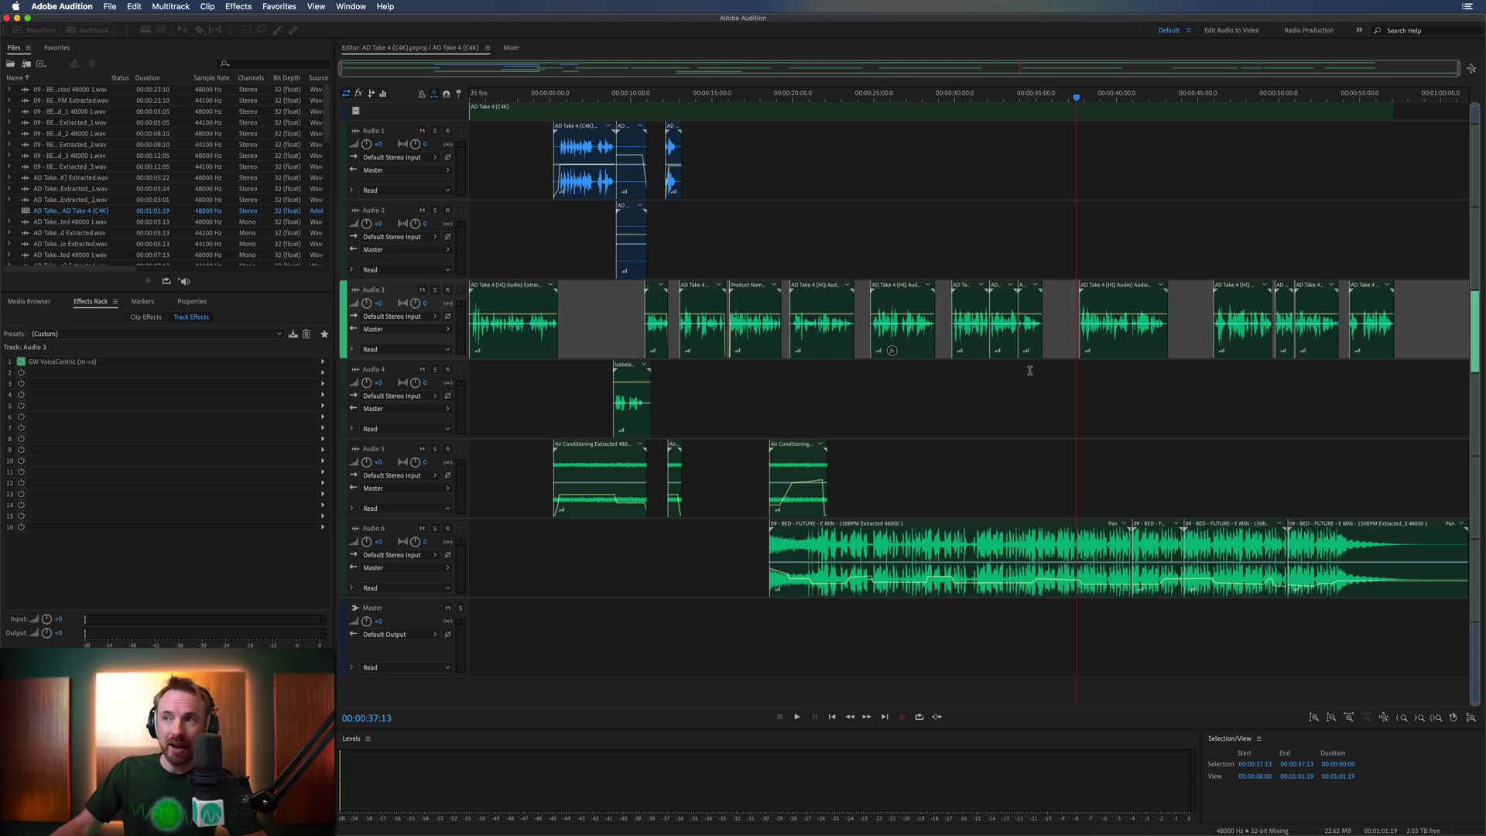
# Drag a short fade-out onto the end of Extracted_7 and a fade-in onto the next Audio 3 clip
pyautogui.click(1029, 299)
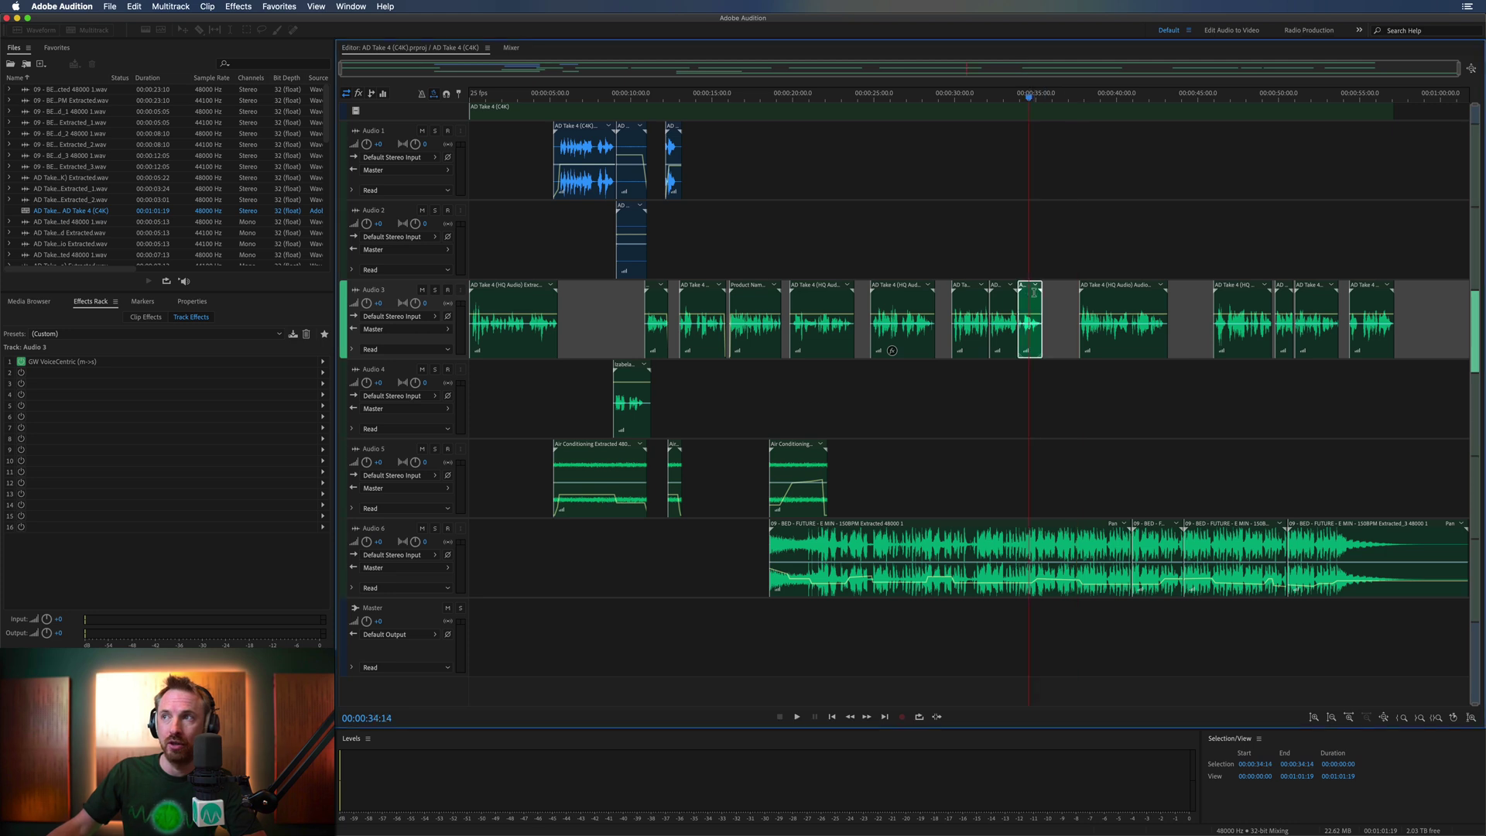
pyautogui.scroll(5, 1025, 171)
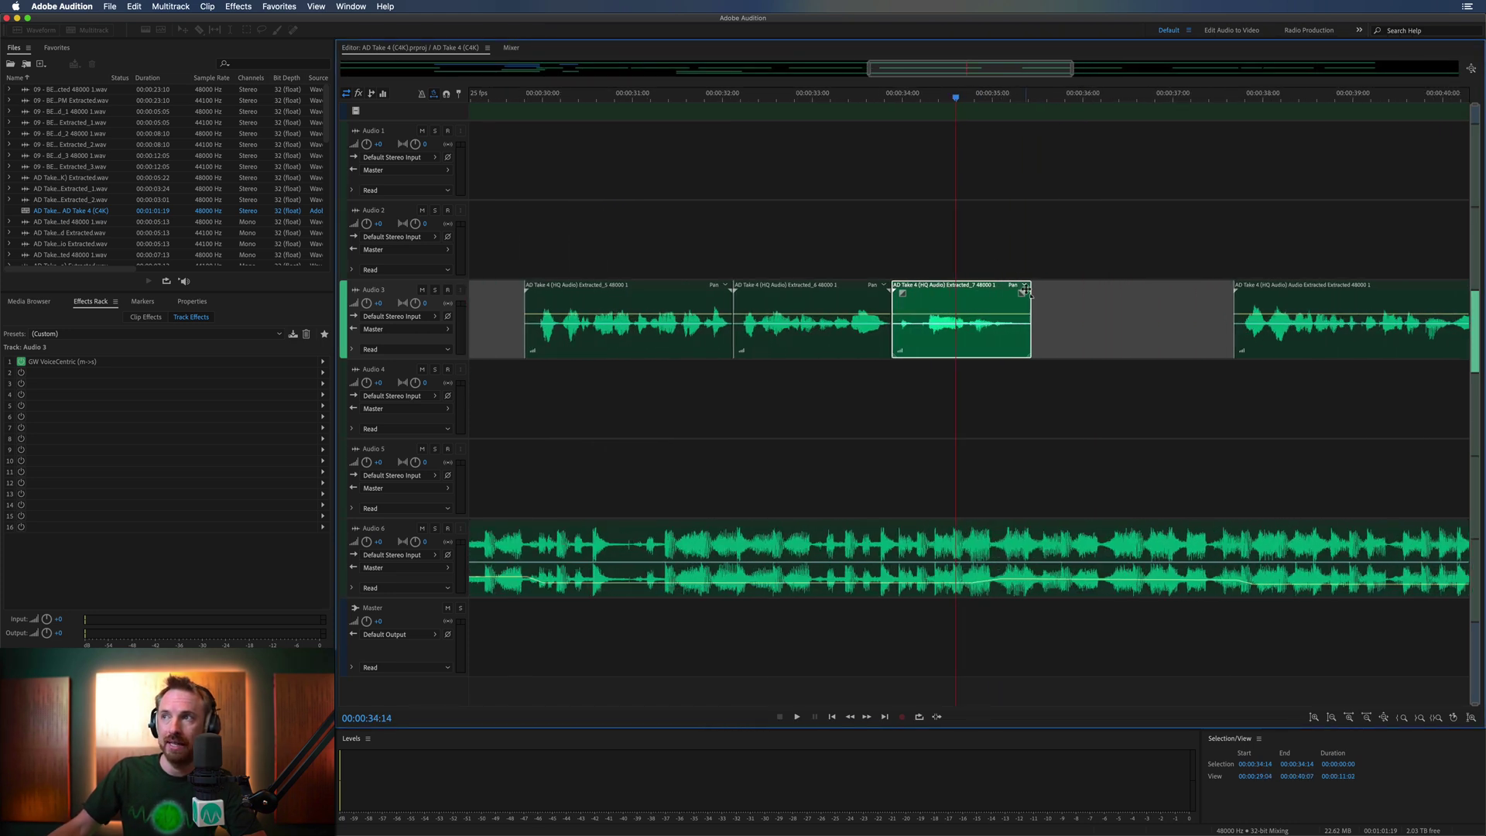
pyautogui.moveTo(1021, 293); pyautogui.dragTo(1016, 294)
pyautogui.click(1262, 300)
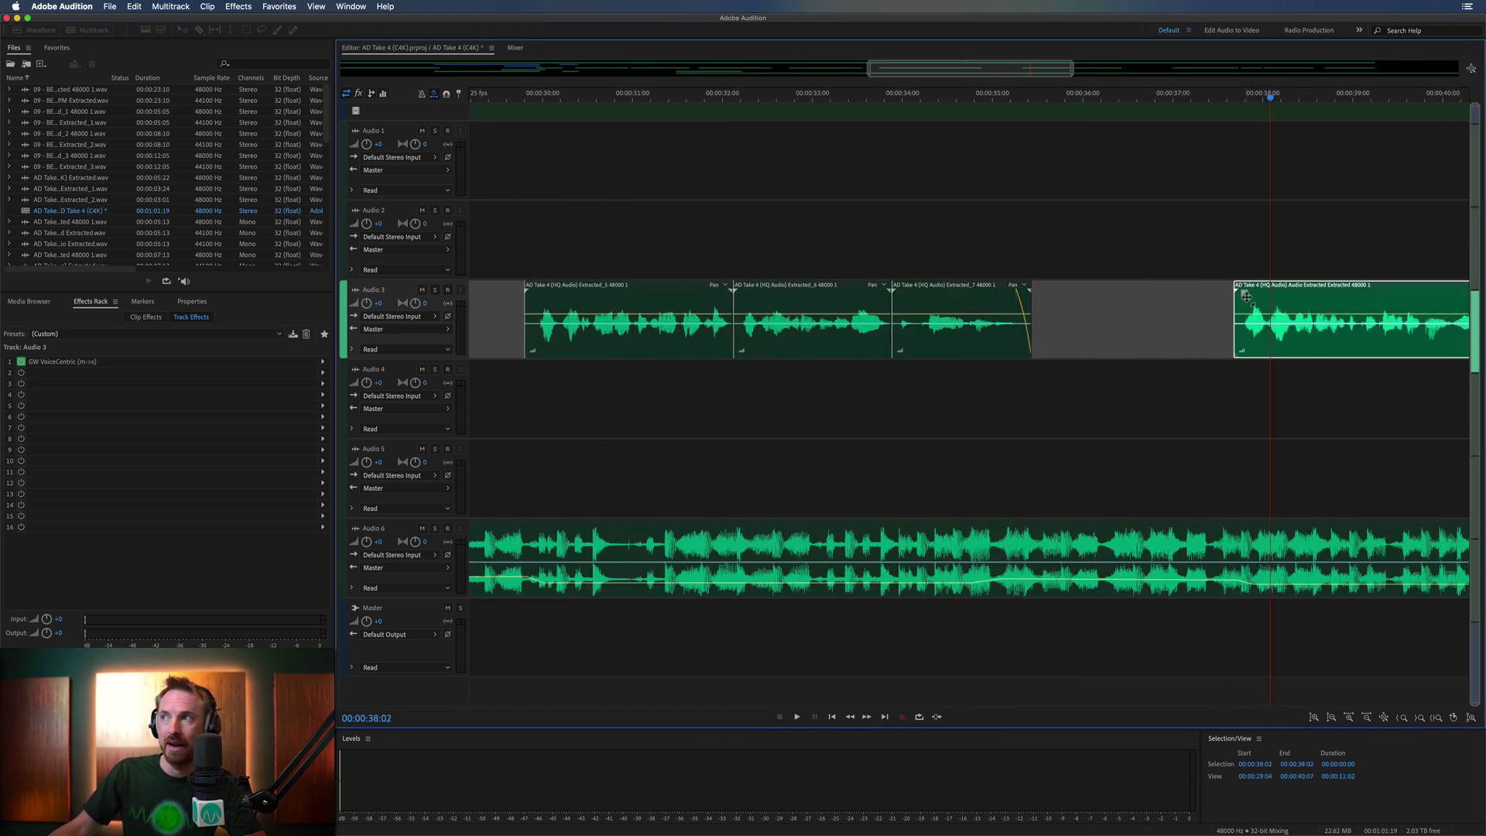
pyautogui.moveTo(1244, 293); pyautogui.dragTo(1267, 293)
pyautogui.click(799, 320)
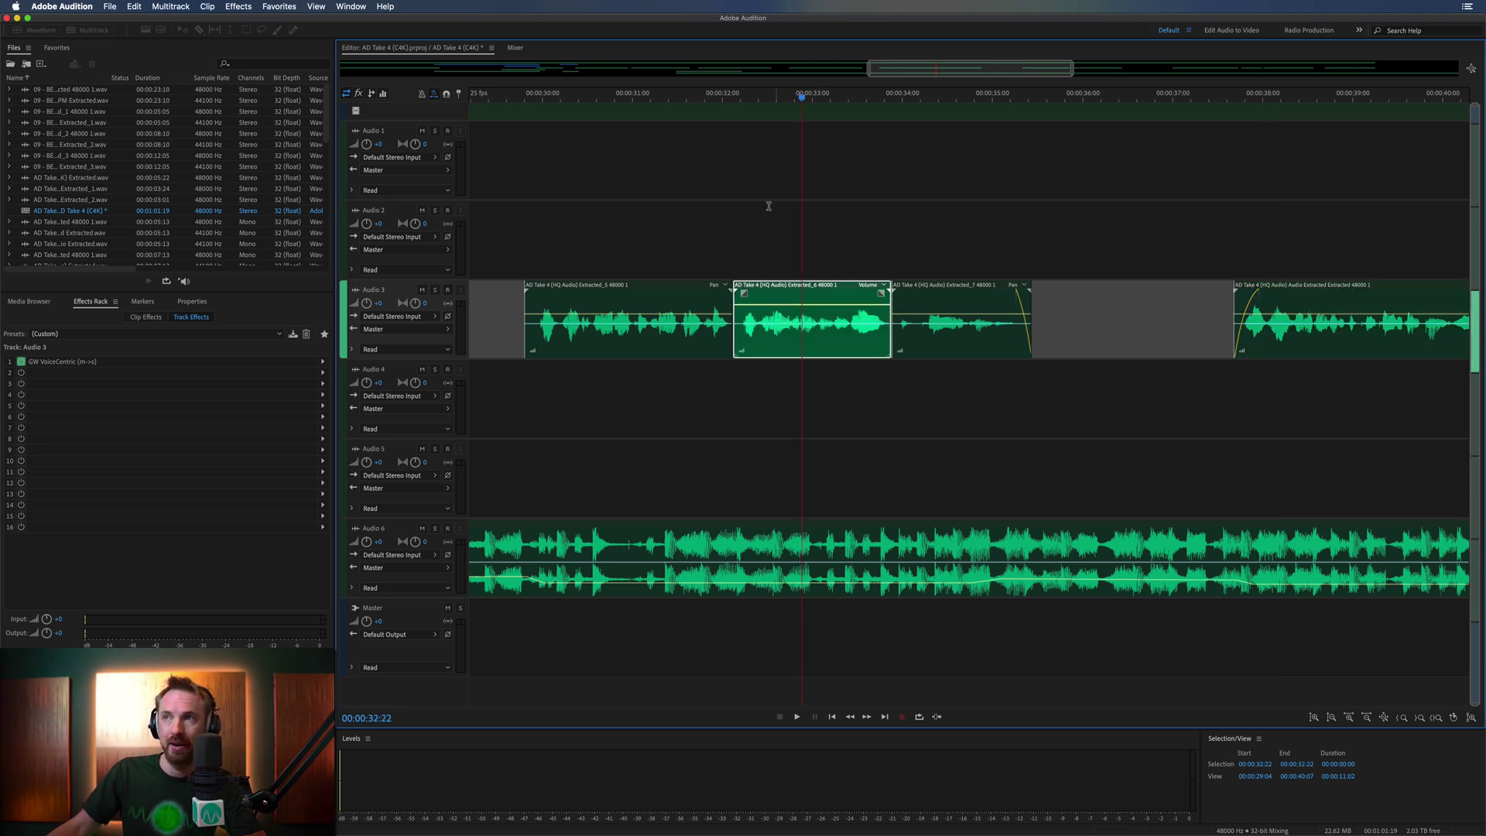
pyautogui.scroll(-5, 734, 89)
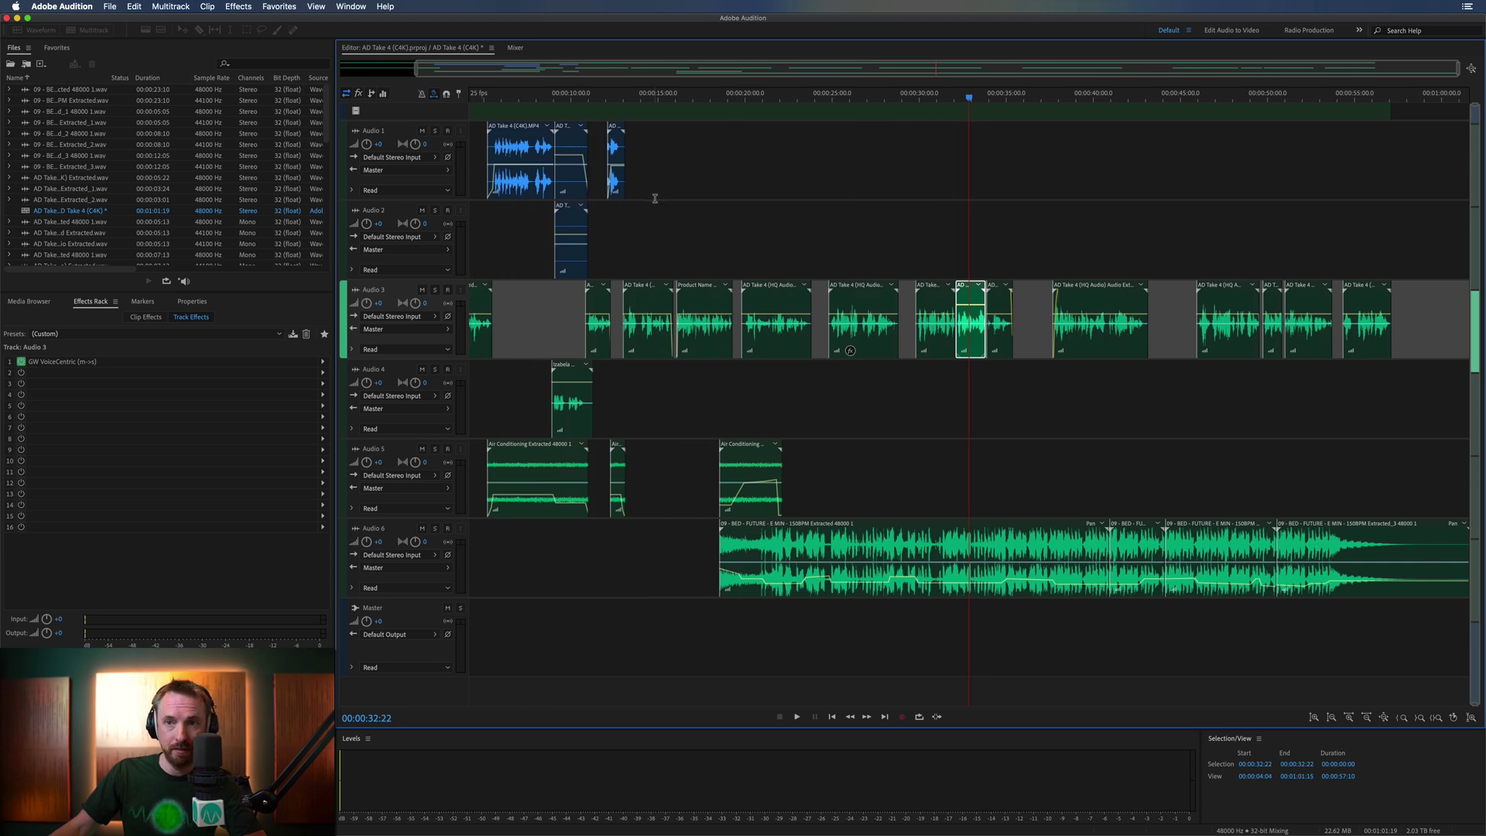
pyautogui.hscroll(-5, 647, 61)
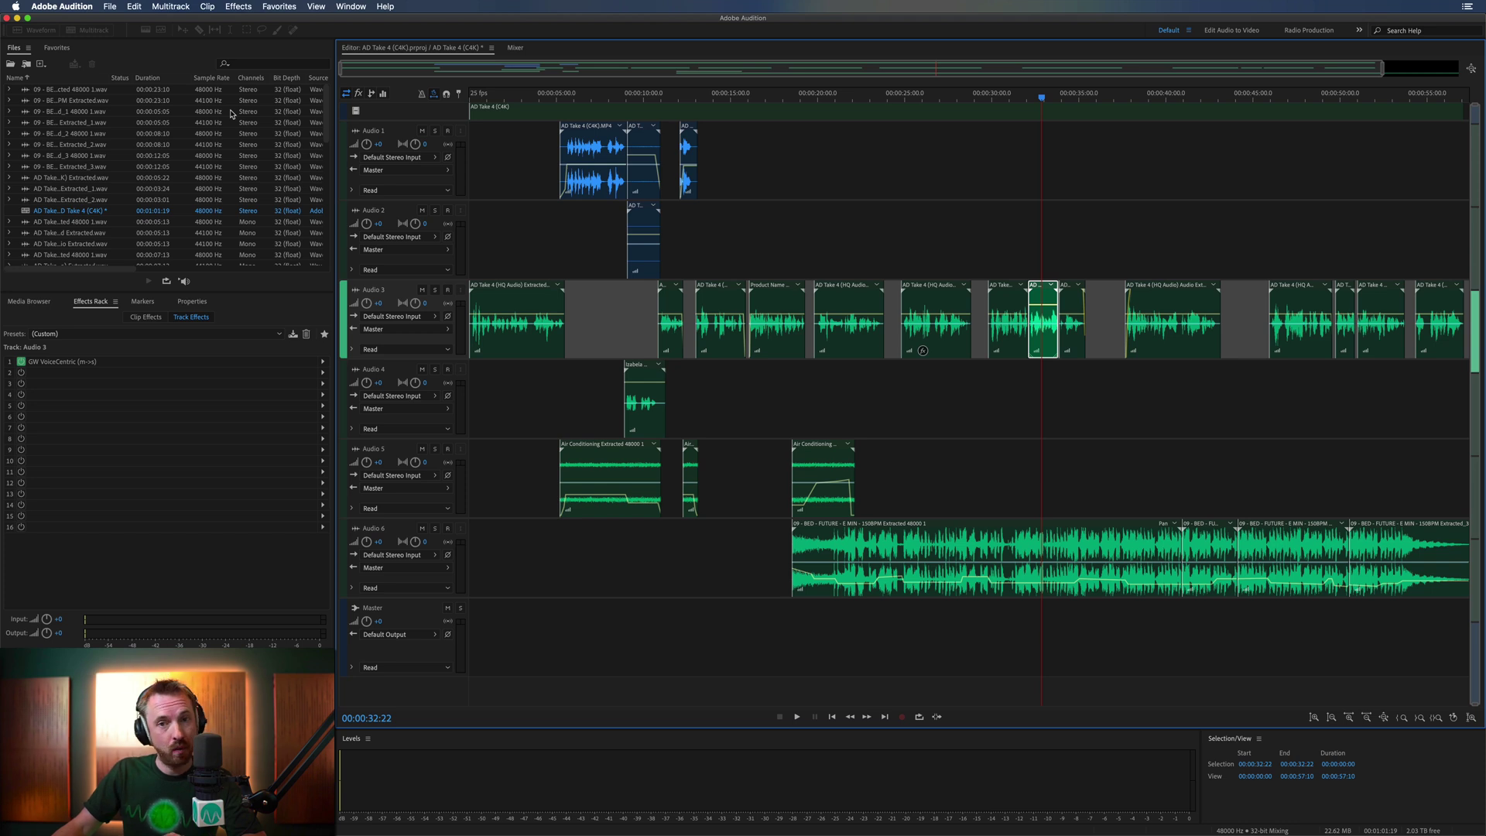
# Open Export to Adobe Premiere Pro and set it to mix down the session to a stereo file
pyautogui.click(135, 7)
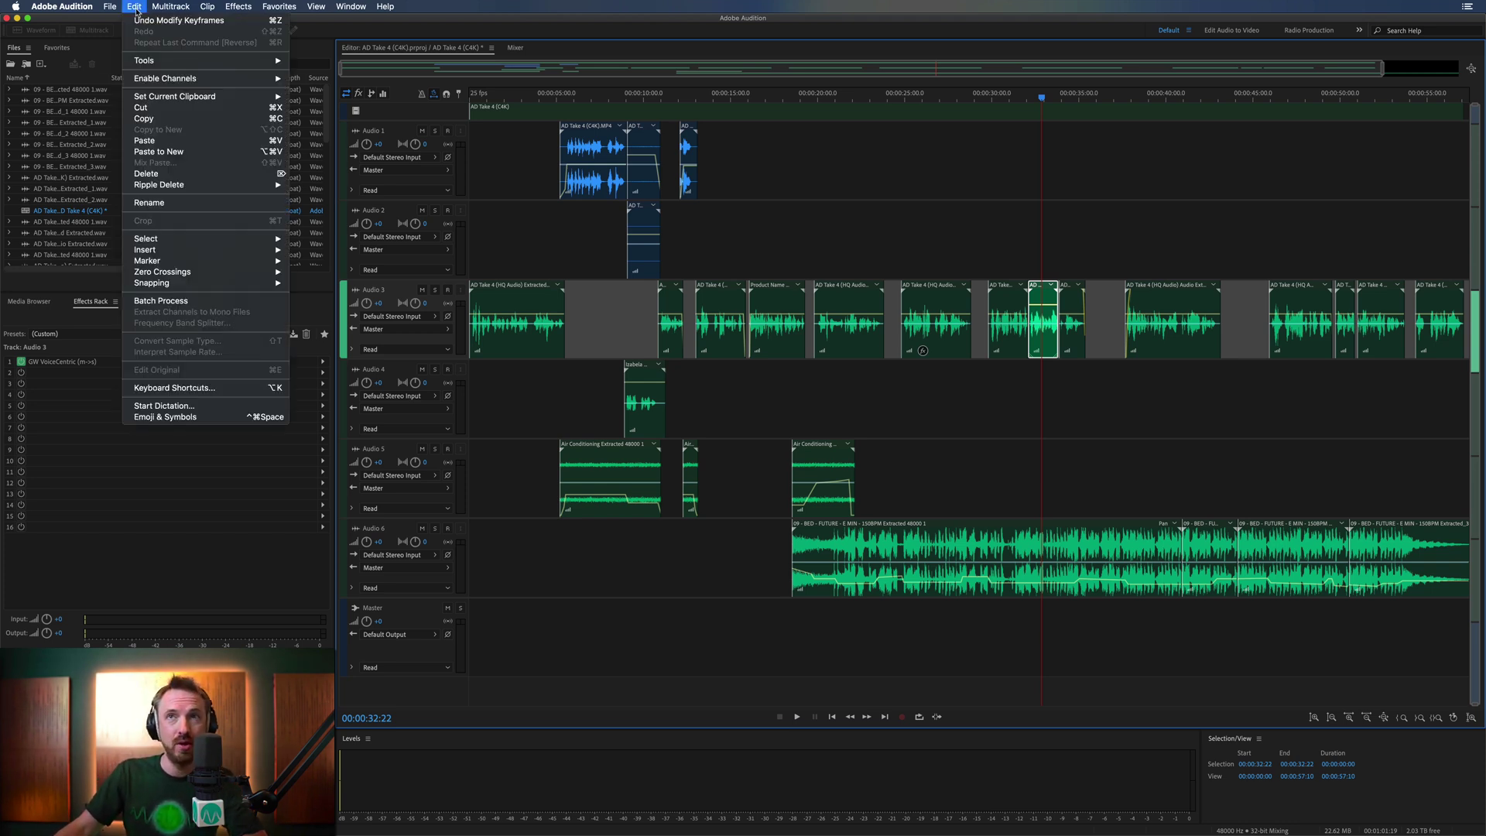
pyautogui.moveTo(108, 8)
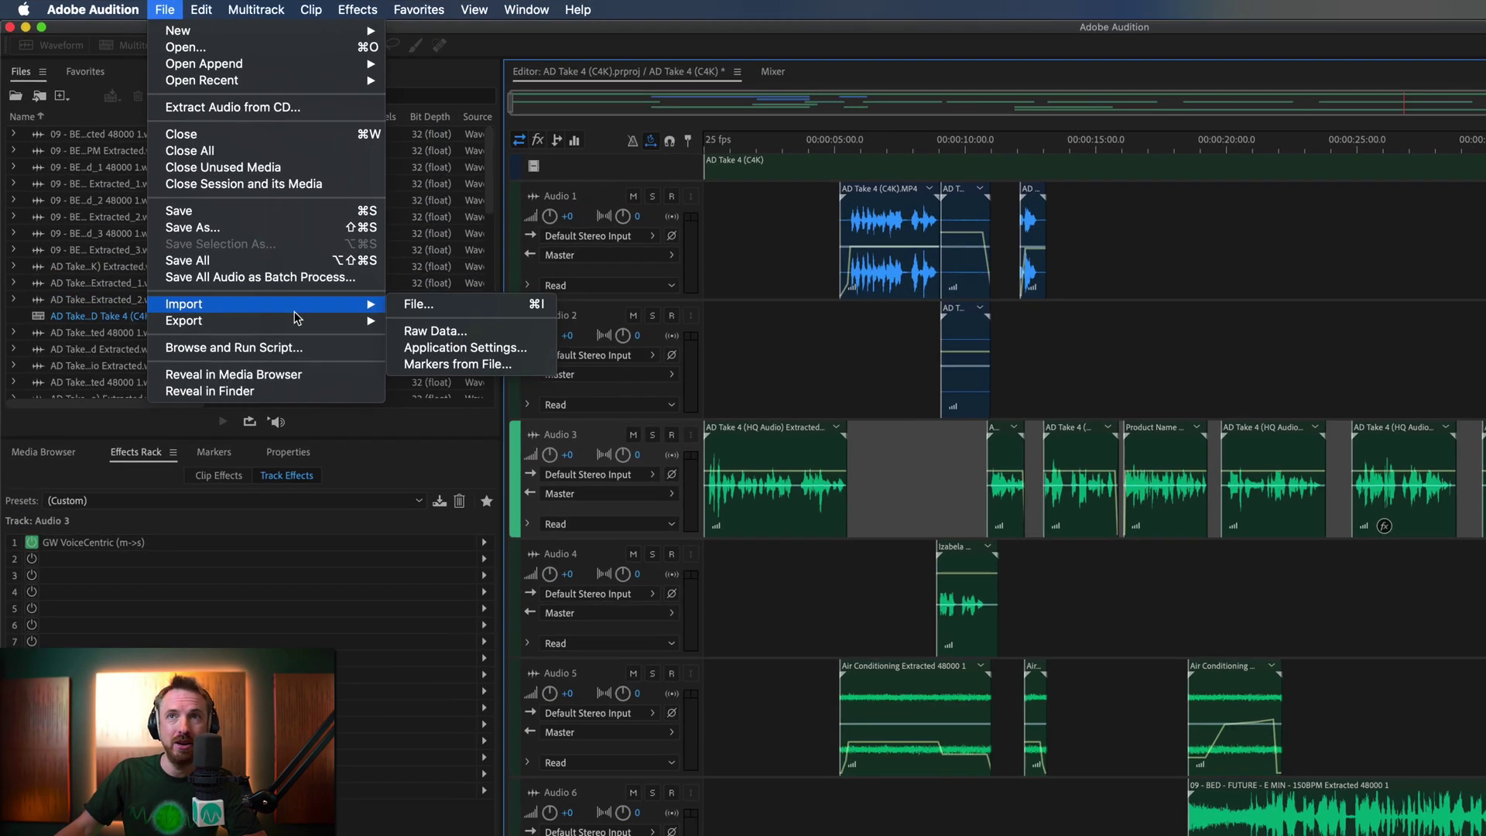
pyautogui.moveTo(197, 214)
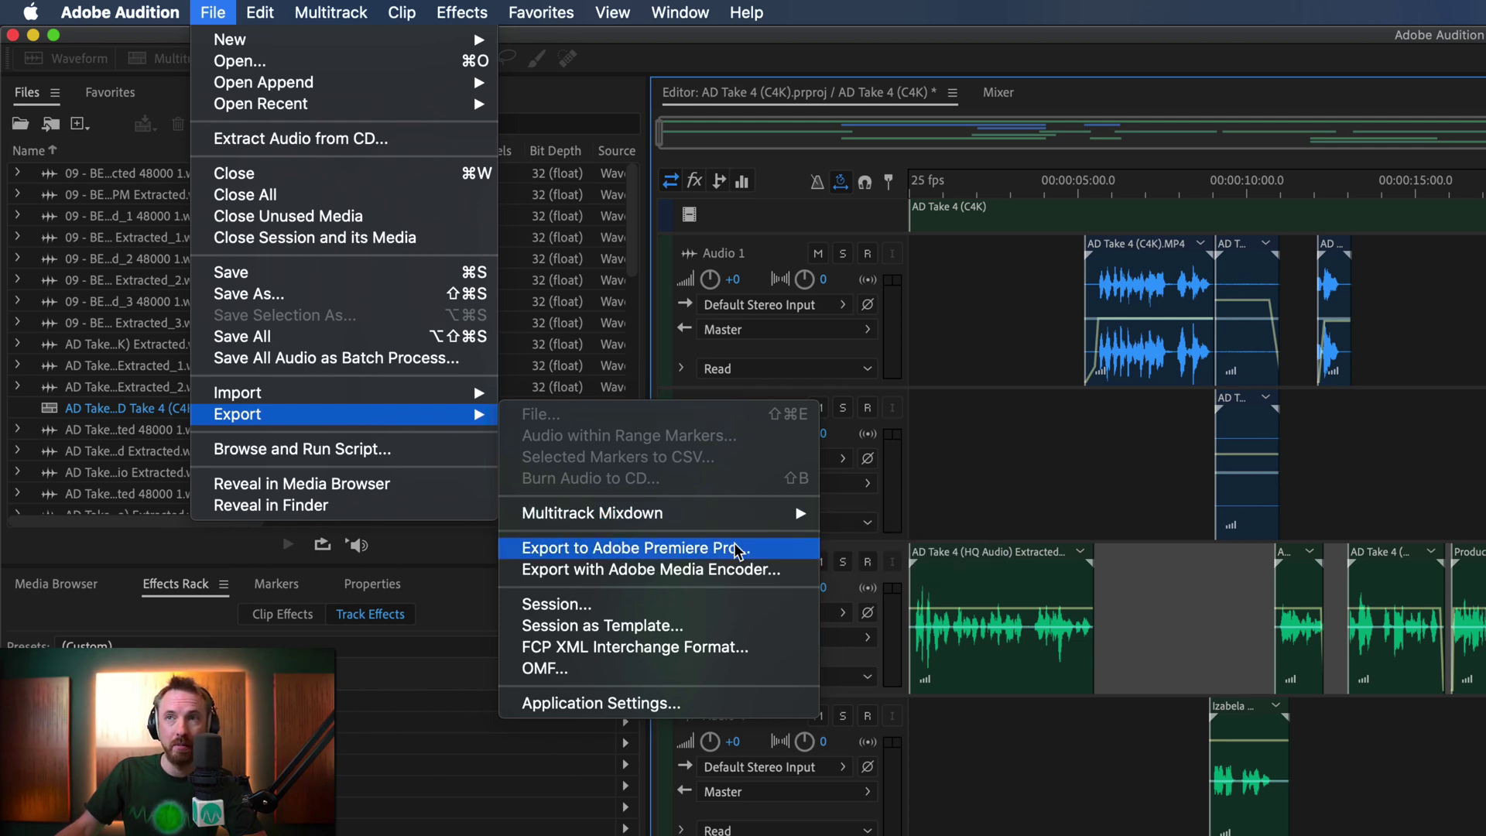
pyautogui.click(764, 548)
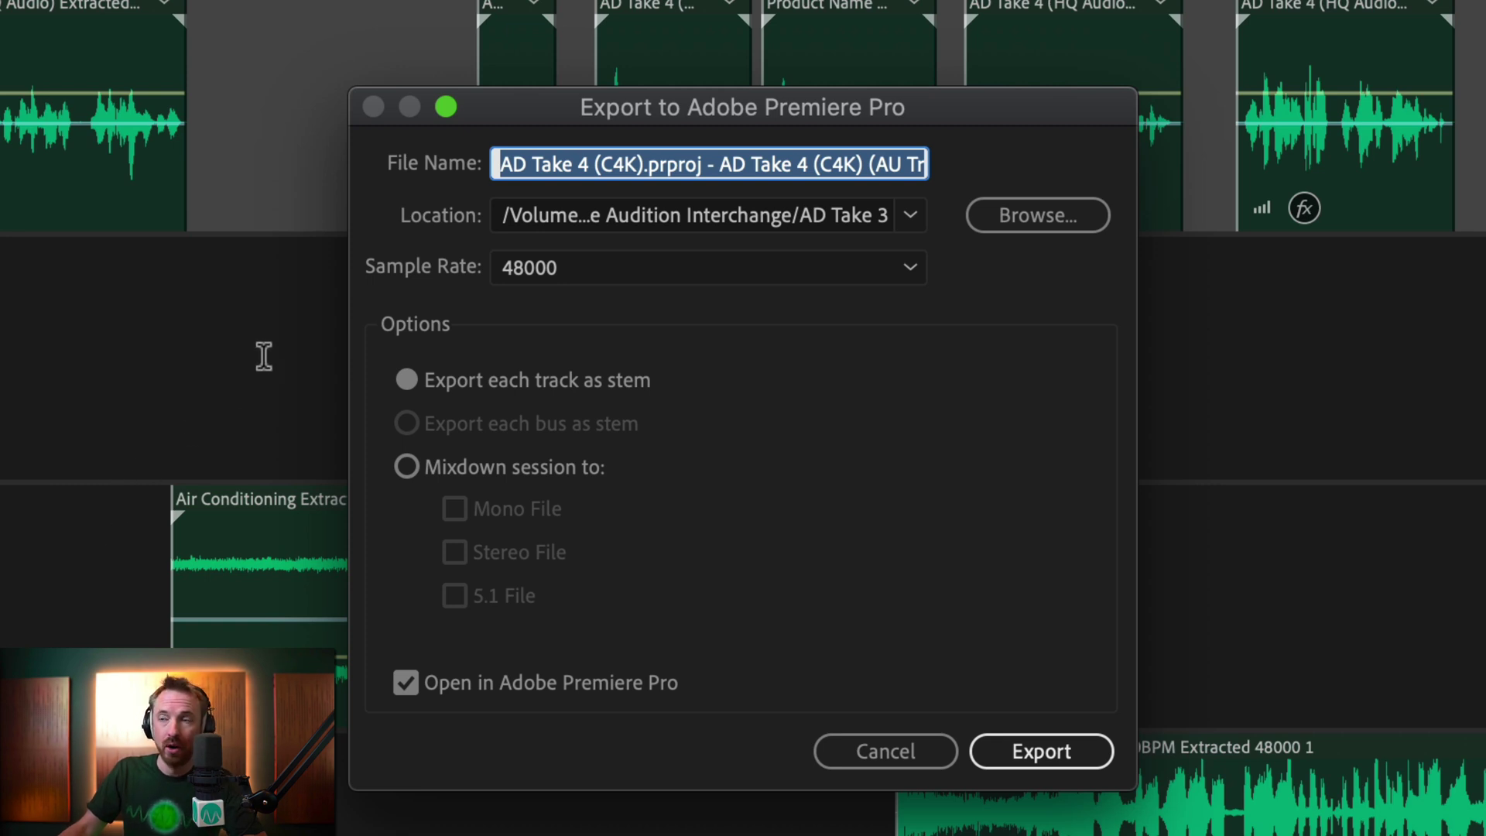
pyautogui.click(434, 466)
pyautogui.click(489, 551)
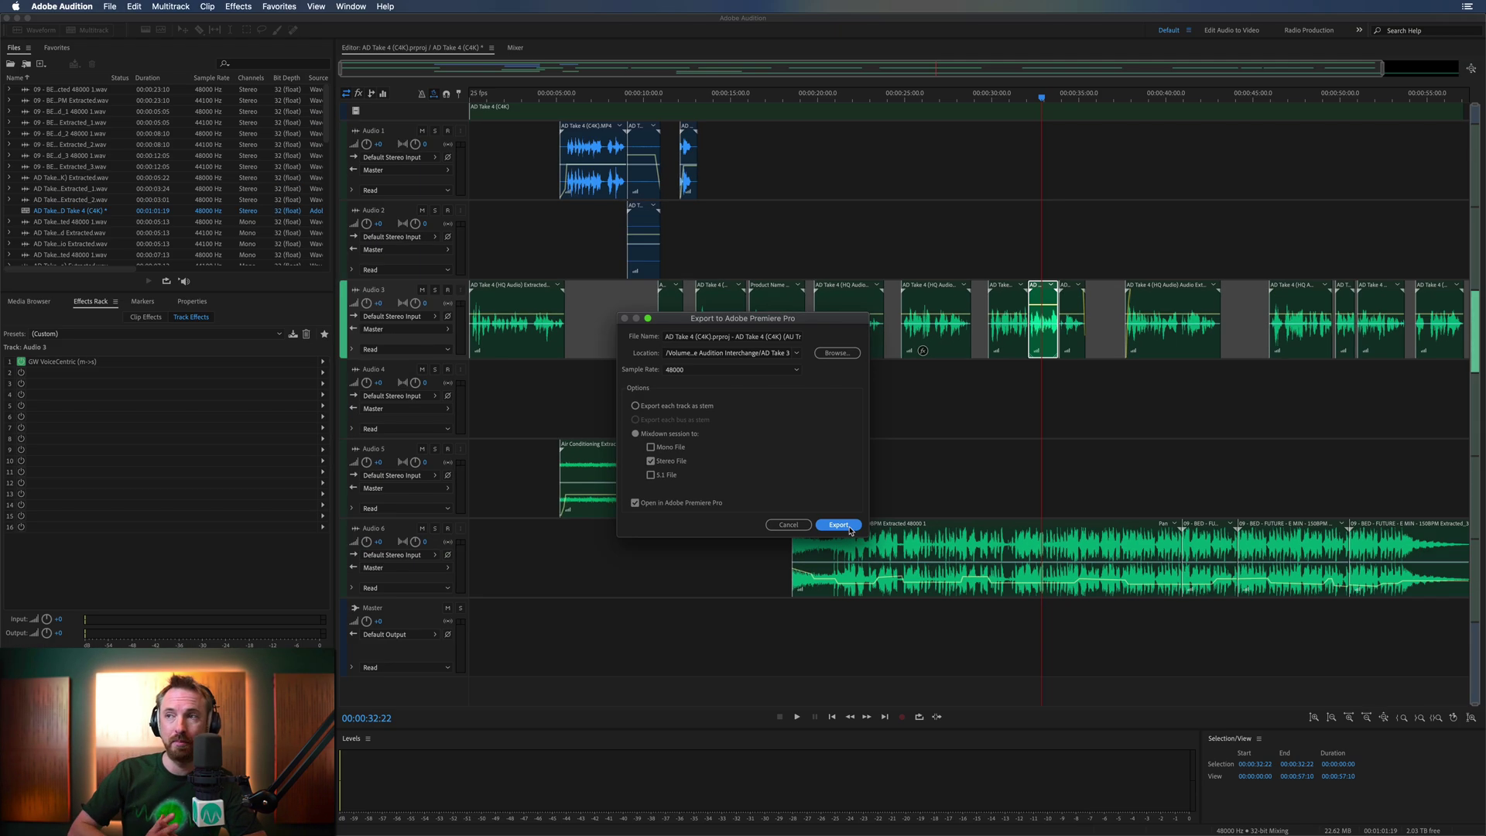
# Export the Audition mixdown to Premiere Pro, targeting a New Audio Track
pyautogui.click(839, 525)
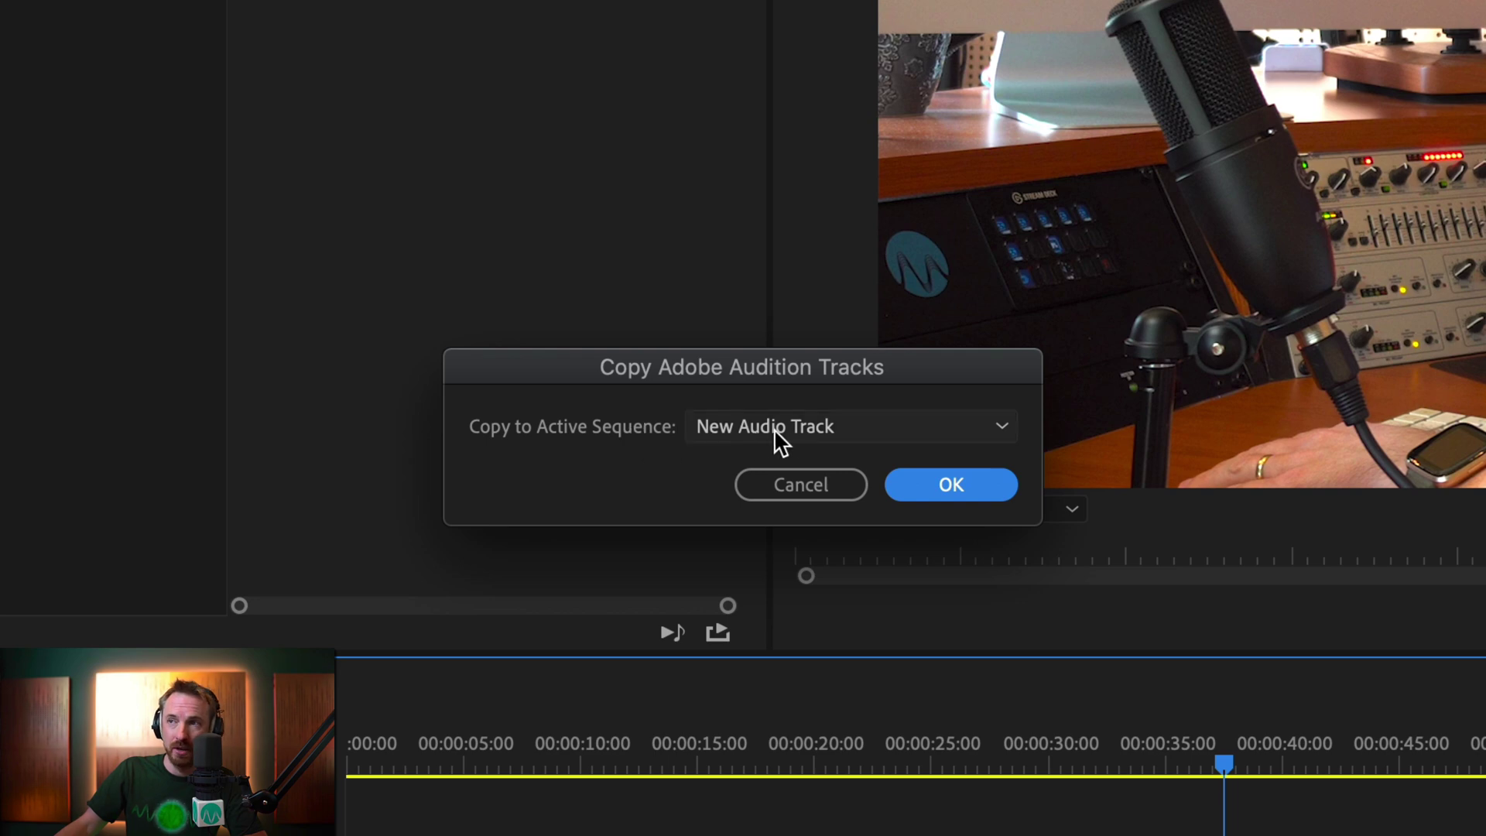
pyautogui.click(806, 432)
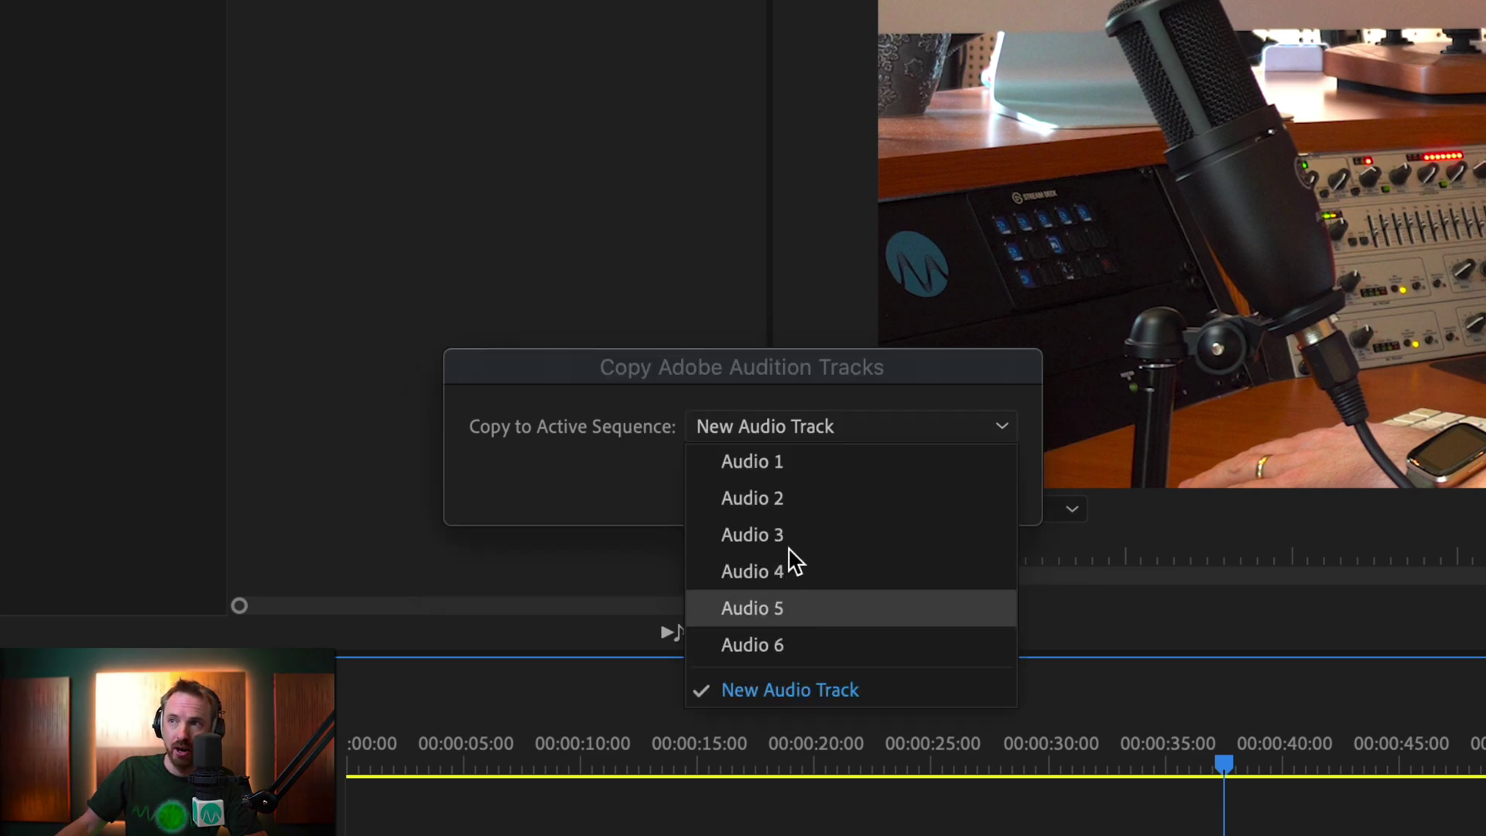
pyautogui.click(797, 691)
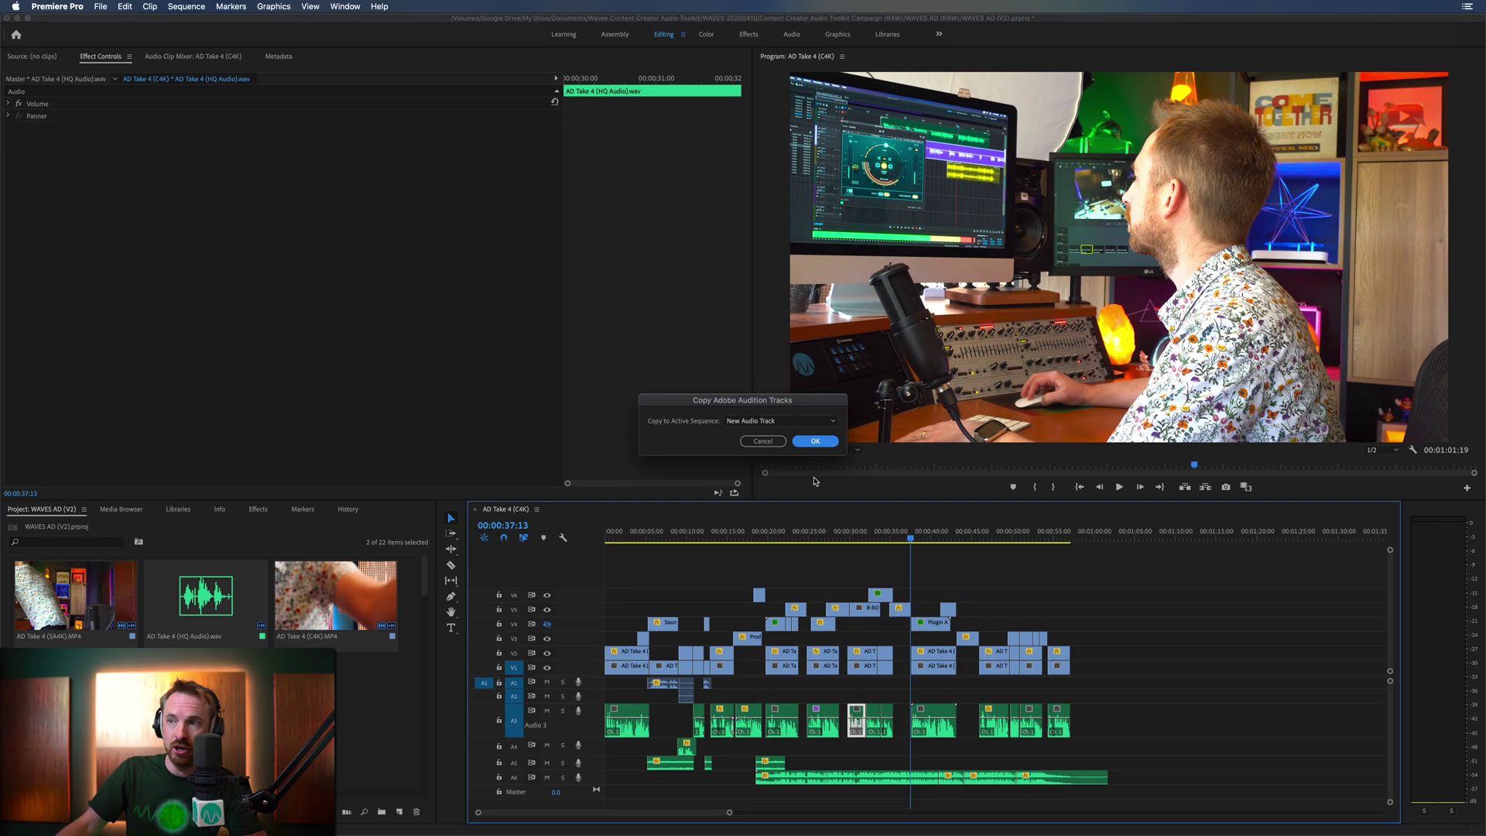
# Confirm the copy, solo track A7, zoom in, and open the A7 mixdown clip's context menu
pyautogui.click(913, 477)
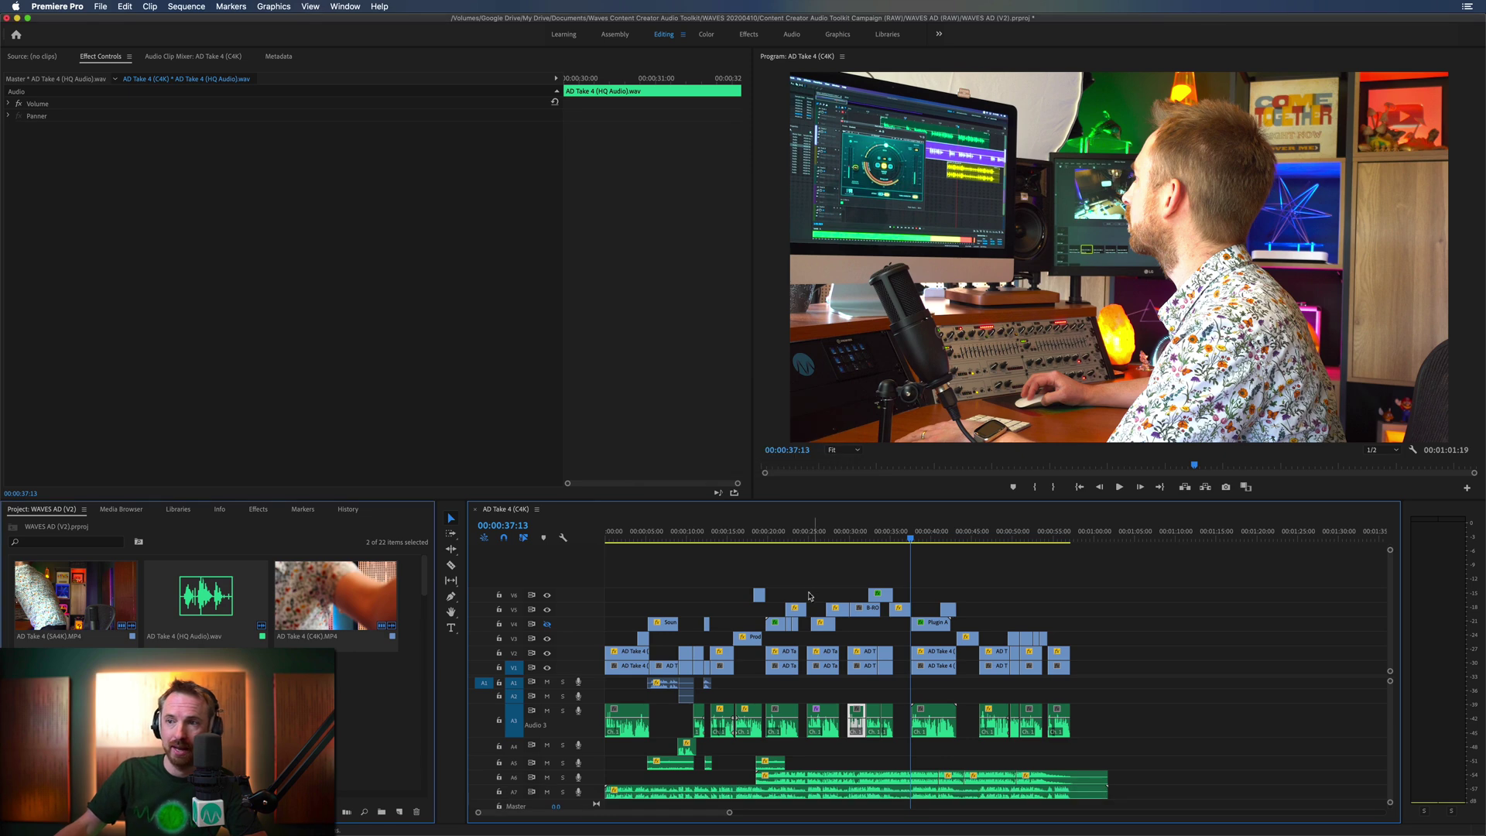
pyautogui.click(563, 791)
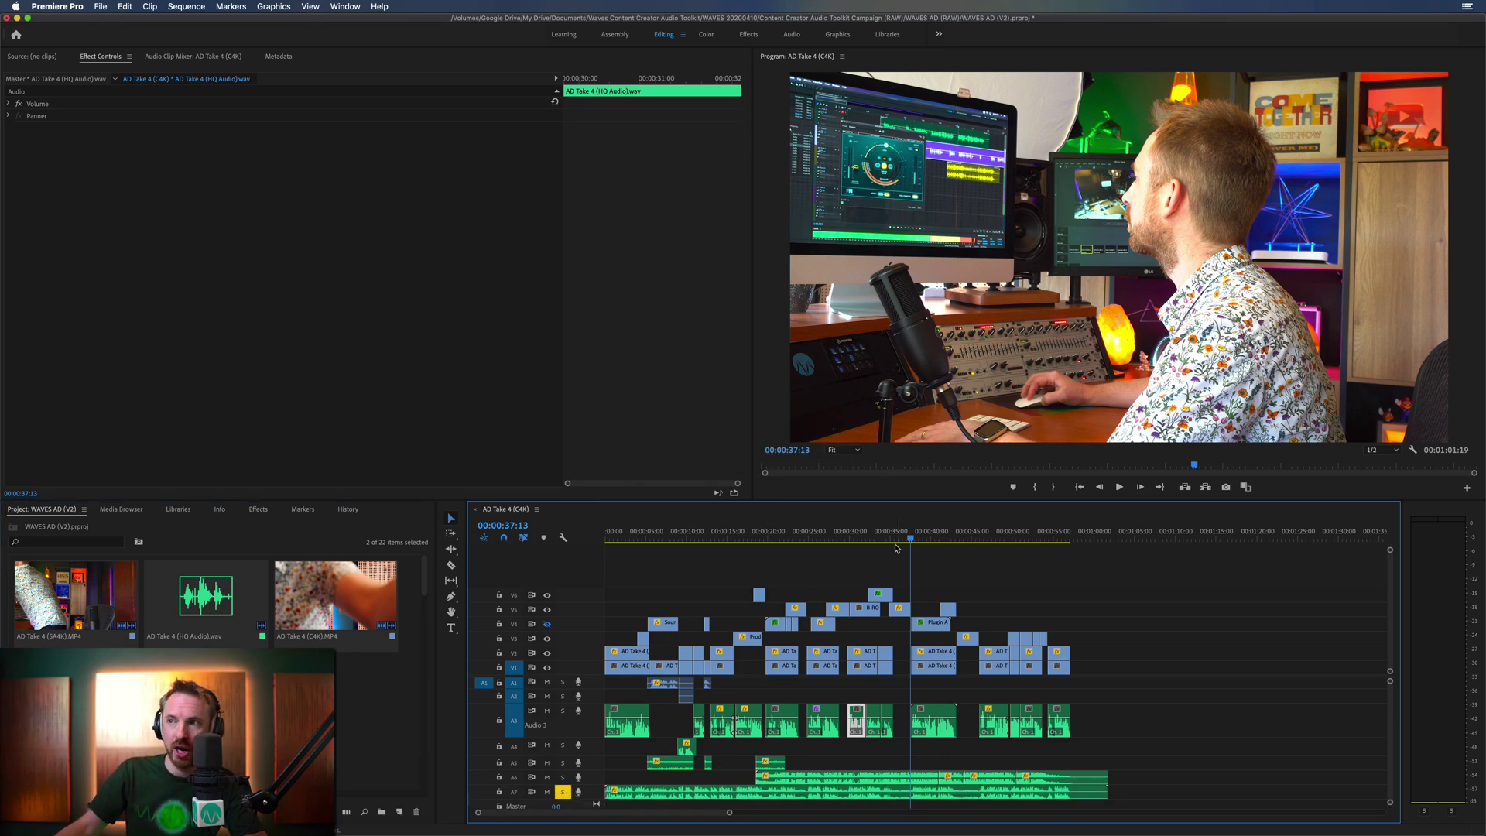
pyautogui.press('=')
pyautogui.press('=')
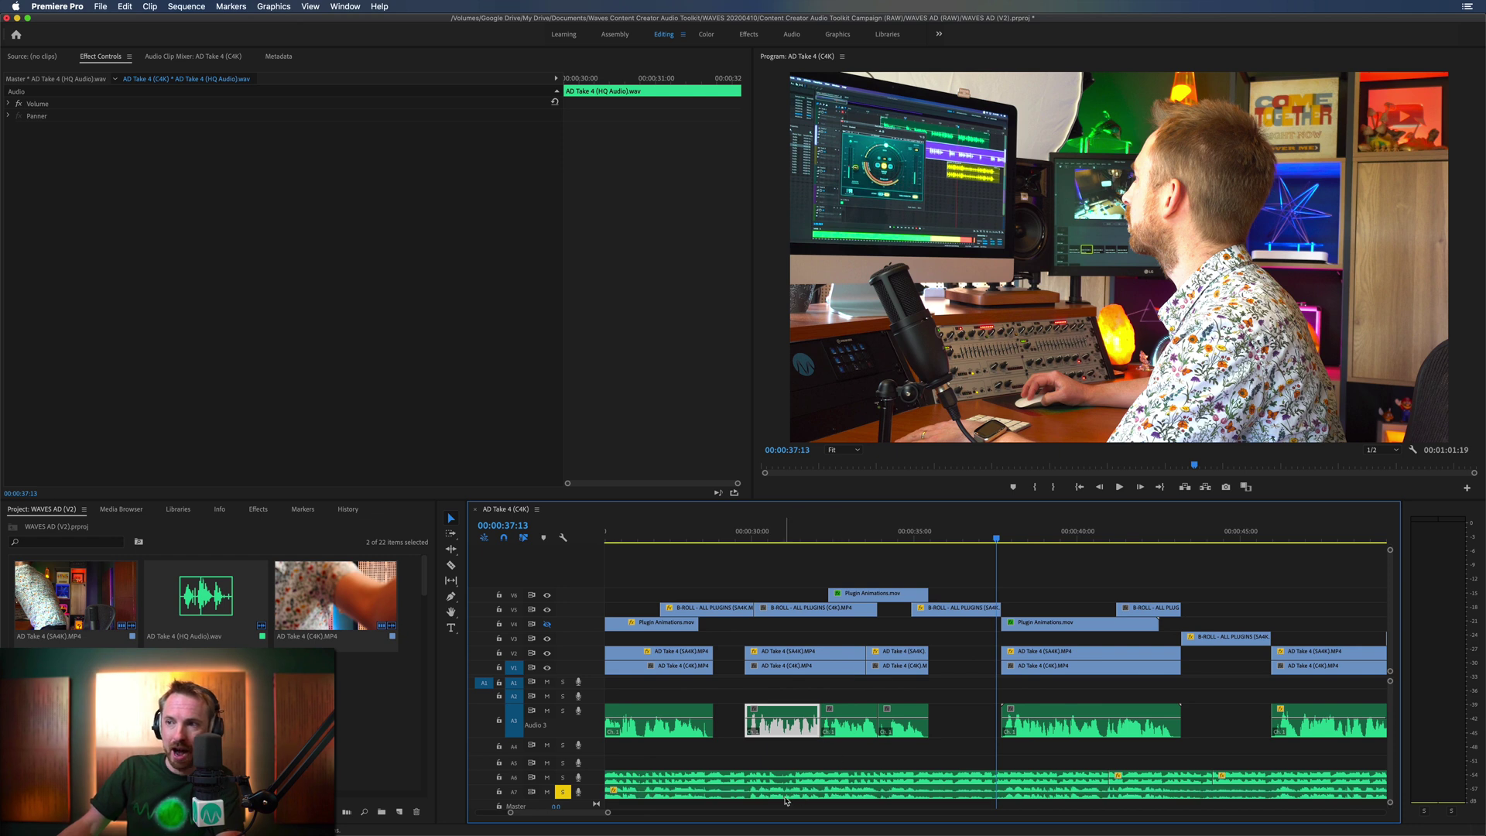
pyautogui.click(781, 794)
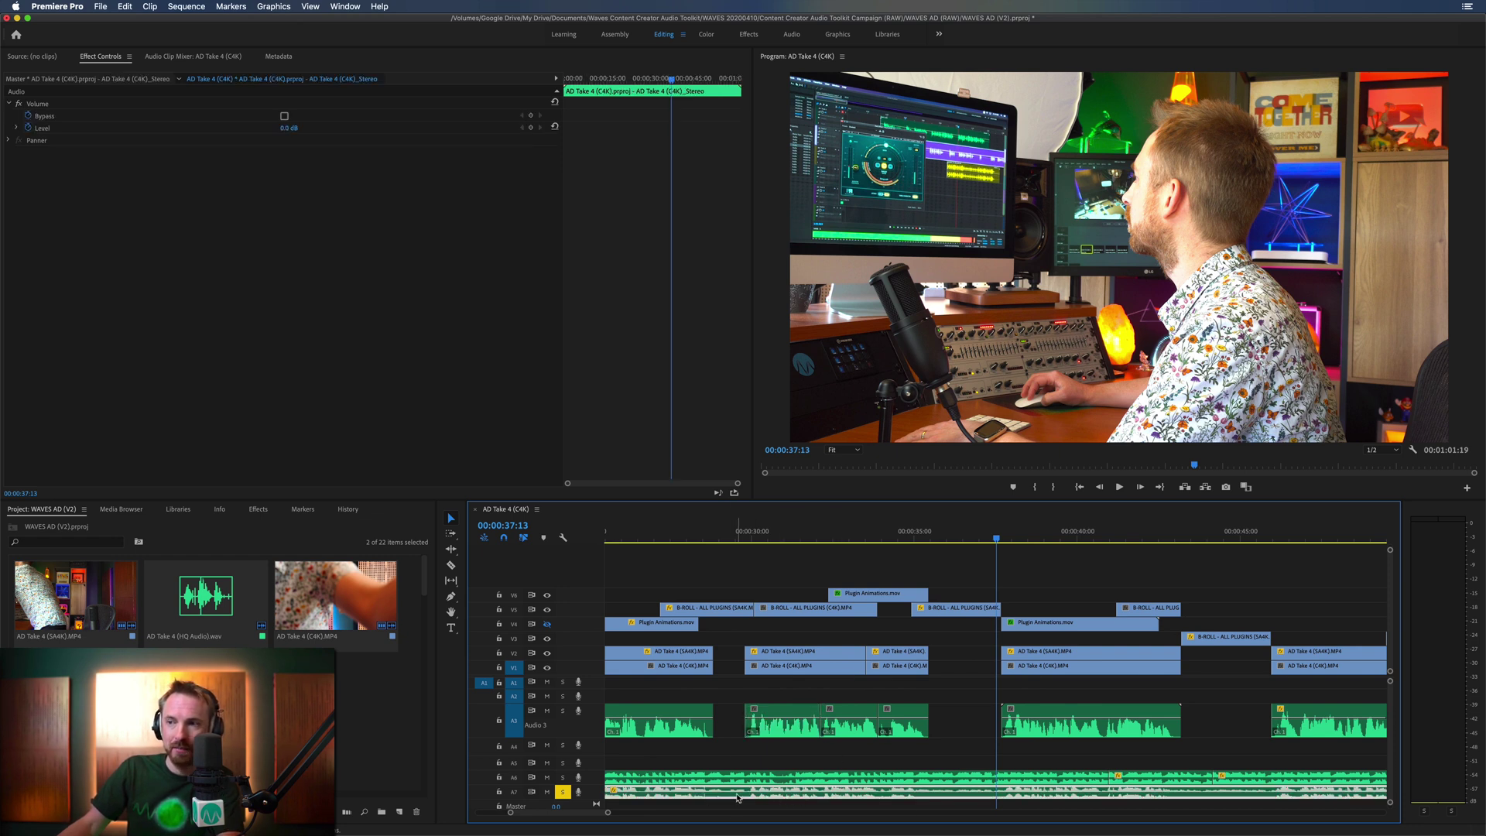
pyautogui.rightClick(736, 795)
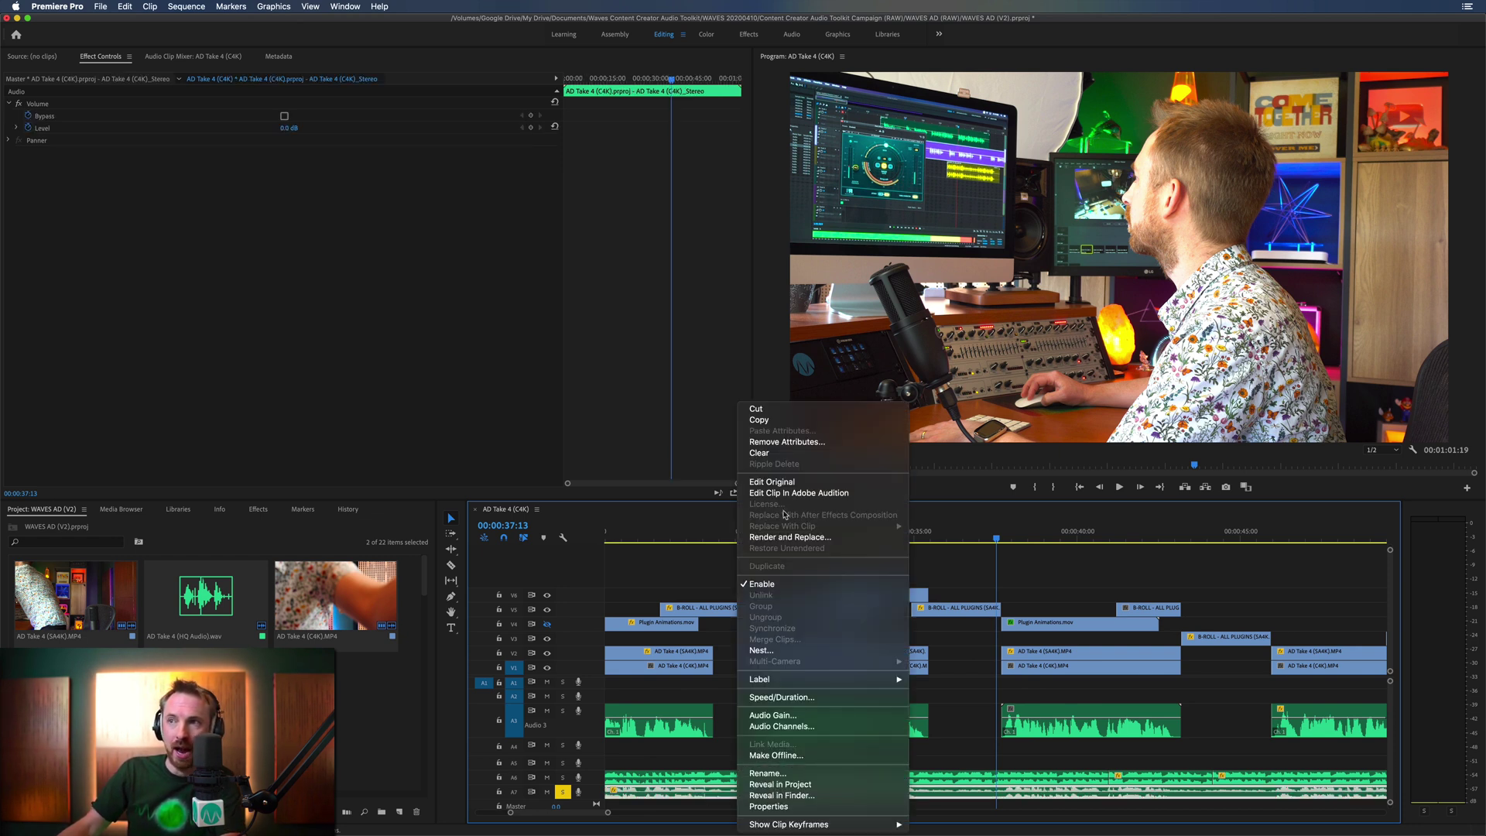